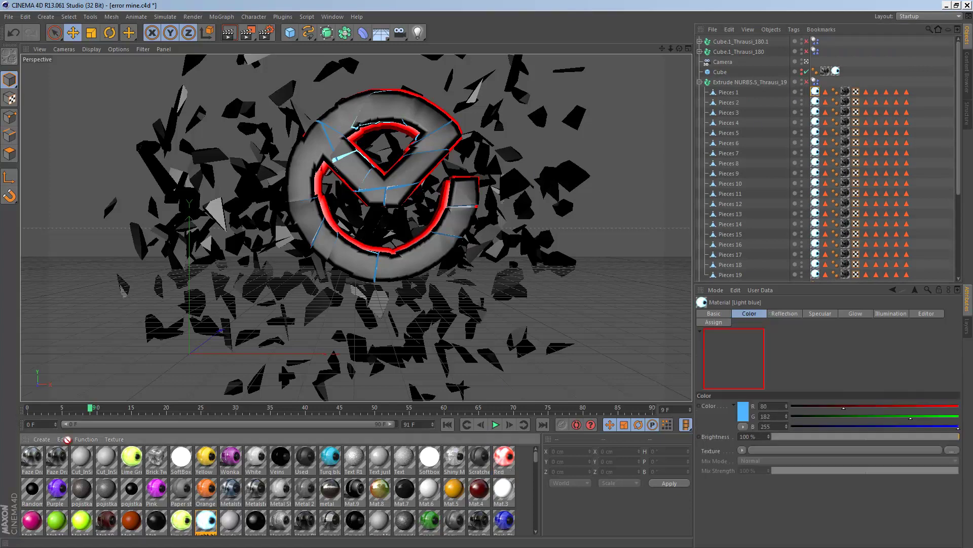
Recolor the Light blue material to pure red (R 255, G 0, B 0) and render a preview of the view
{"action": "left_click", "coordinate": [295, 105]}
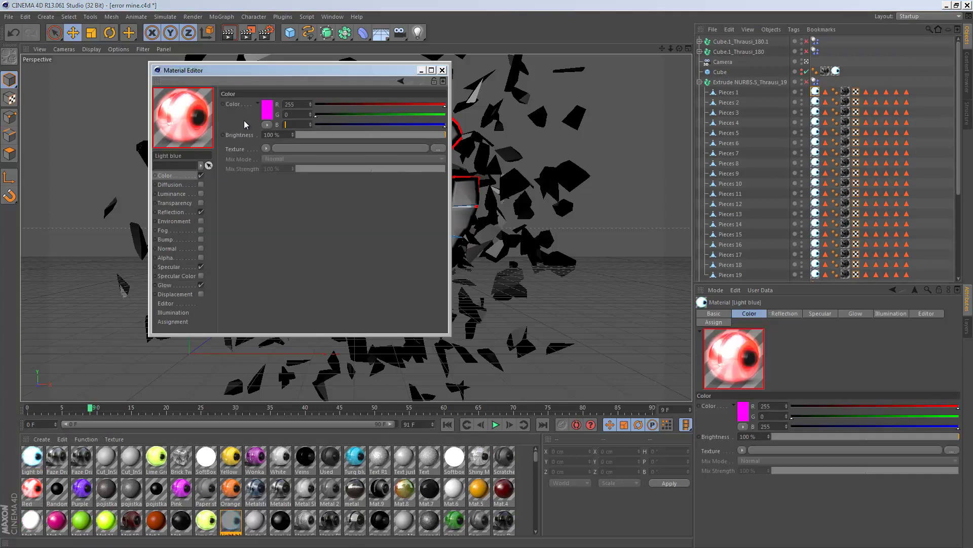
{"action": "left_click", "coordinate": [170, 212]}
{"action": "left_click", "coordinate": [32, 456]}
{"action": "left_click", "coordinate": [226, 524]}
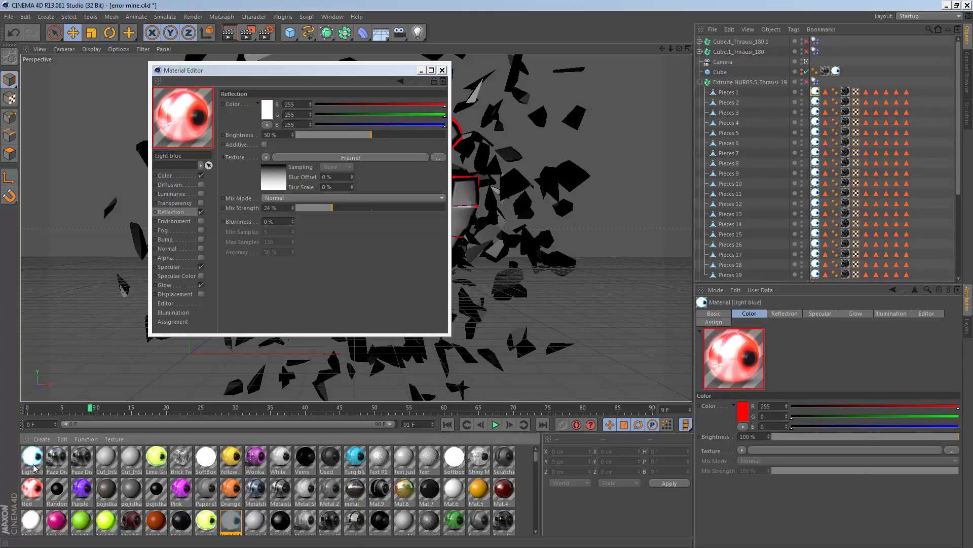
{"action": "left_click", "coordinate": [32, 464]}
{"action": "left_click", "coordinate": [172, 267]}
{"action": "left_click", "coordinate": [420, 70]}
{"action": "left_click", "coordinate": [229, 32]}
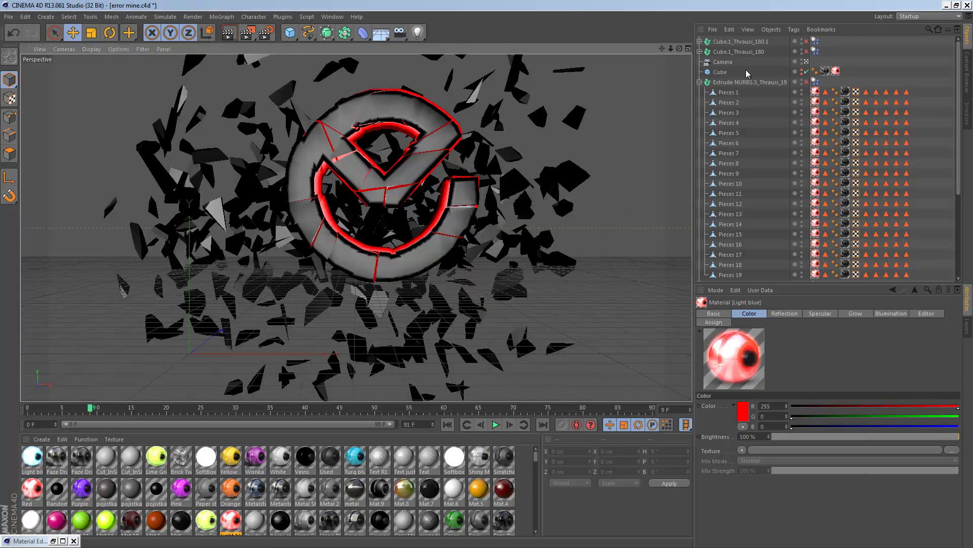
Set the Faze Drag material's color to red (R 255, G 0, B 0) with 55 % brightness
{"action": "left_click", "coordinate": [700, 42]}
{"action": "left_click", "coordinate": [815, 51]}
{"action": "double_click", "coordinate": [81, 459]}
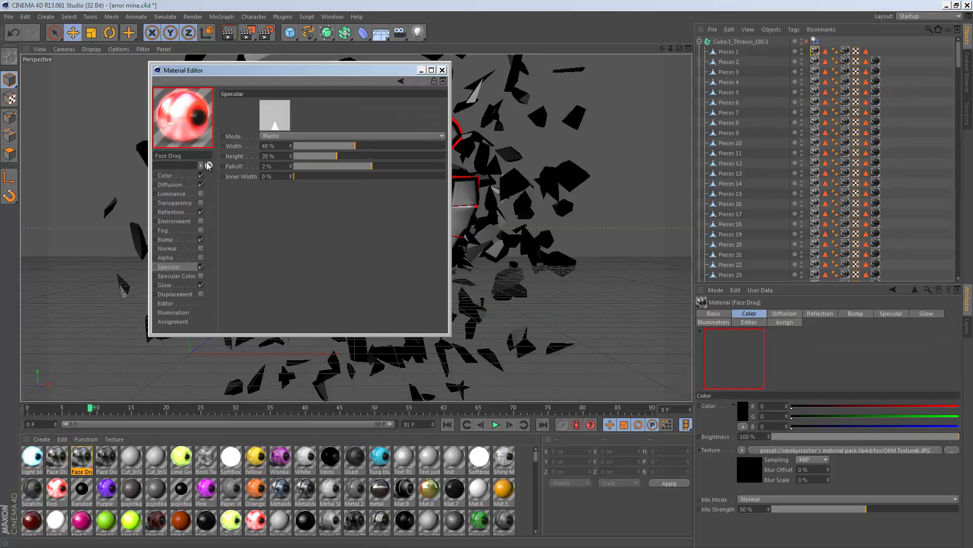
{"action": "left_click", "coordinate": [165, 175]}
{"action": "left_click", "coordinate": [328, 134]}
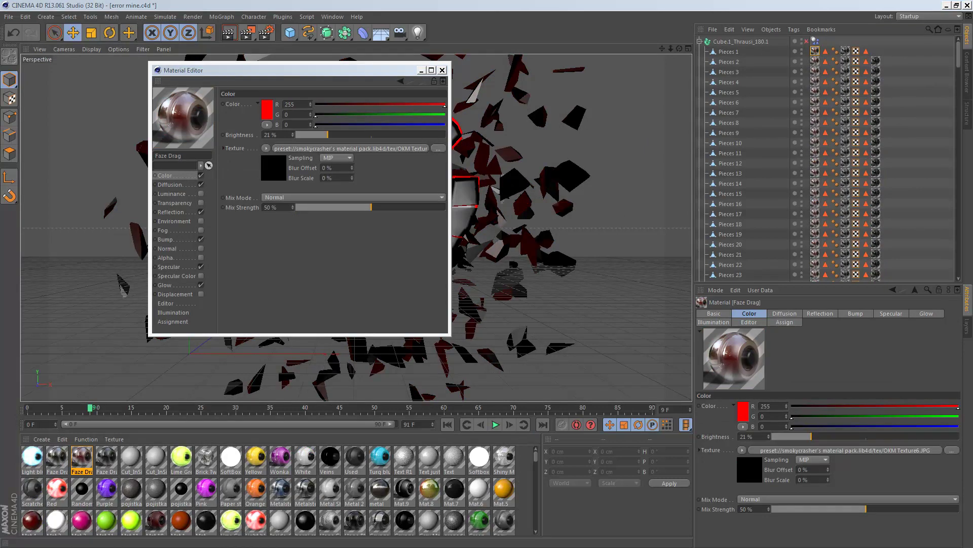
{"action": "left_click", "coordinate": [356, 135]}
{"action": "left_click", "coordinate": [378, 135]}
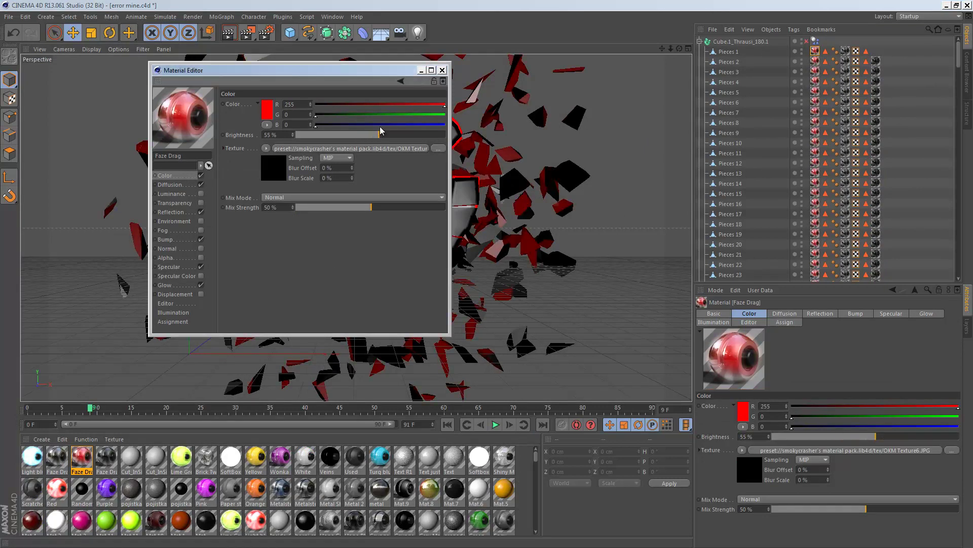
Set the Faze Drag material's glow inner strength to 125 %
{"action": "type", "text": "1"}
{"action": "type", "text": "25"}
{"action": "key", "text": "Return"}
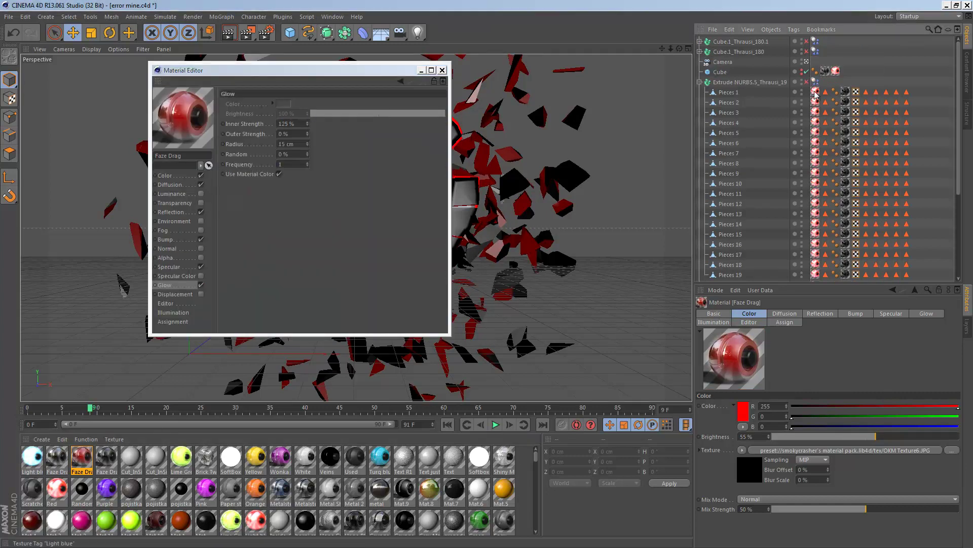
Examine the Light blue material on the extruded pieces and the render settings' save options and file path
{"action": "left_click", "coordinate": [815, 92]}
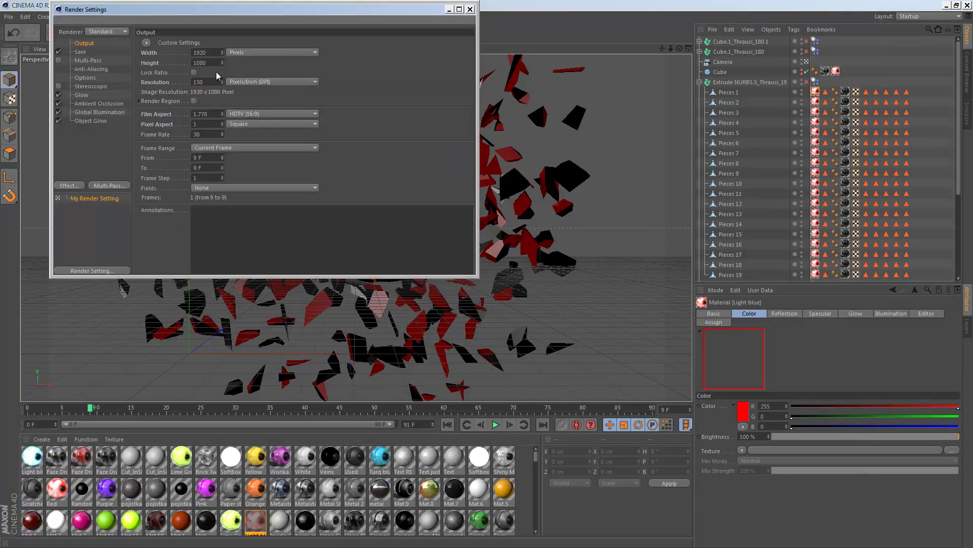
{"action": "left_click", "coordinate": [80, 52]}
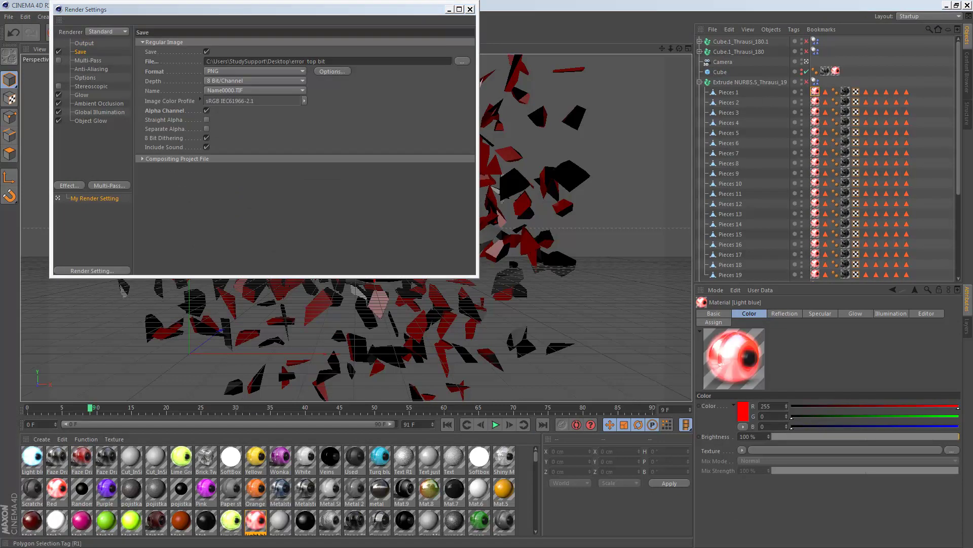
{"action": "left_click", "coordinate": [303, 61]}
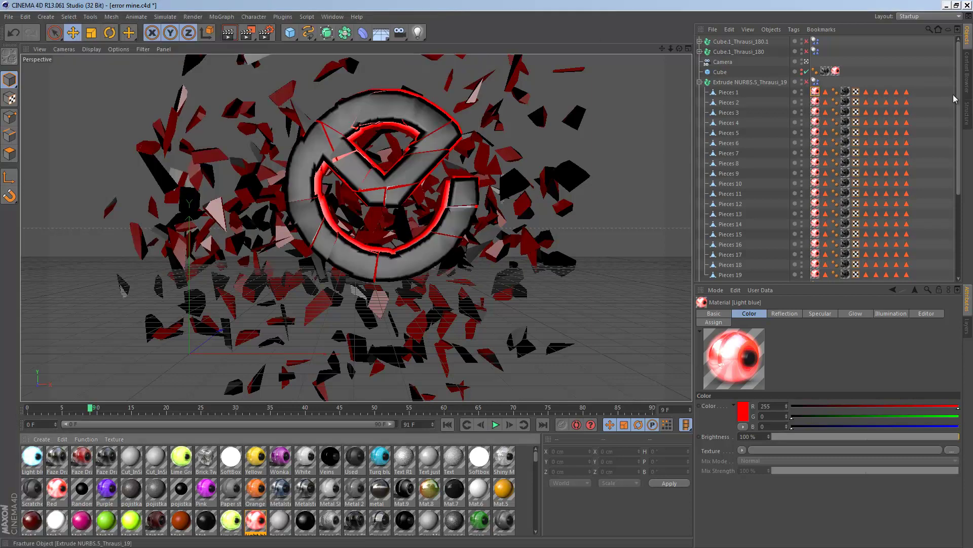
Try a MoText object reading AWZM in the Tall Dark And Handsome font, and delete it
{"action": "left_click", "coordinate": [222, 16]}
{"action": "left_click", "coordinate": [239, 71]}
{"action": "left_click", "coordinate": [750, 395]}
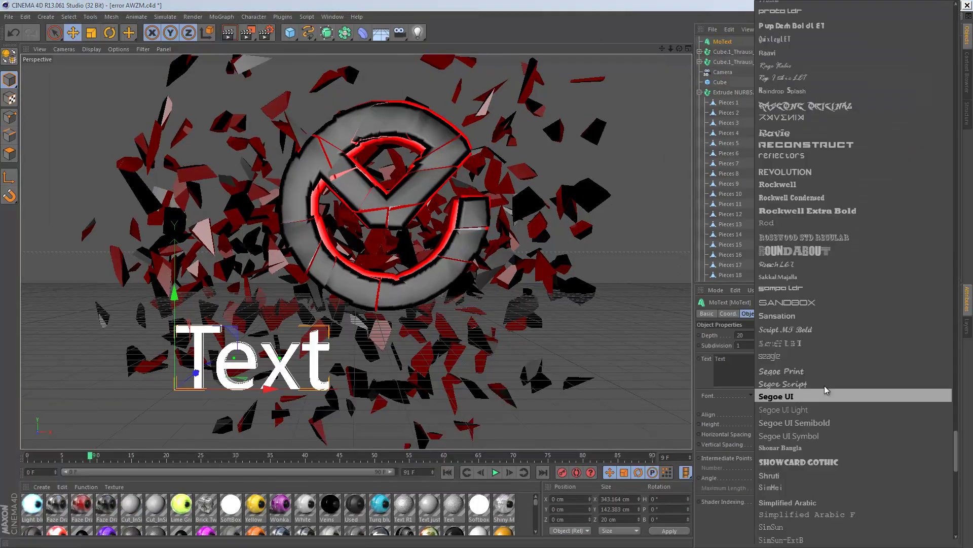
{"action": "scroll", "coordinate": [816, 304], "scroll_direction": "down", "scroll_amount": 5}
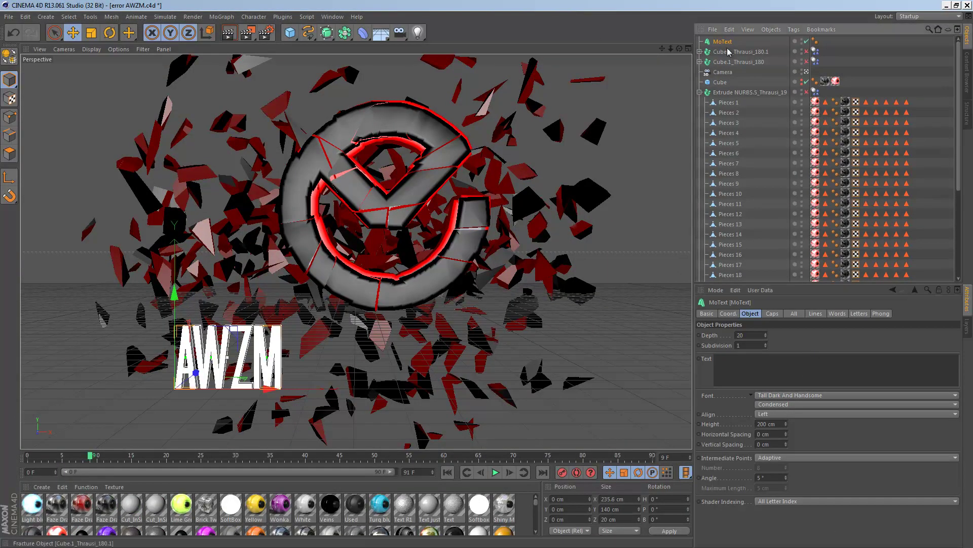
{"action": "key", "text": "Delete"}
Create an extruded Text spline reading AWZM in the Tall Dark And Handsome font, pitched by 2°
{"action": "left_click", "coordinate": [8, 16]}
{"action": "left_click", "coordinate": [104, 179]}
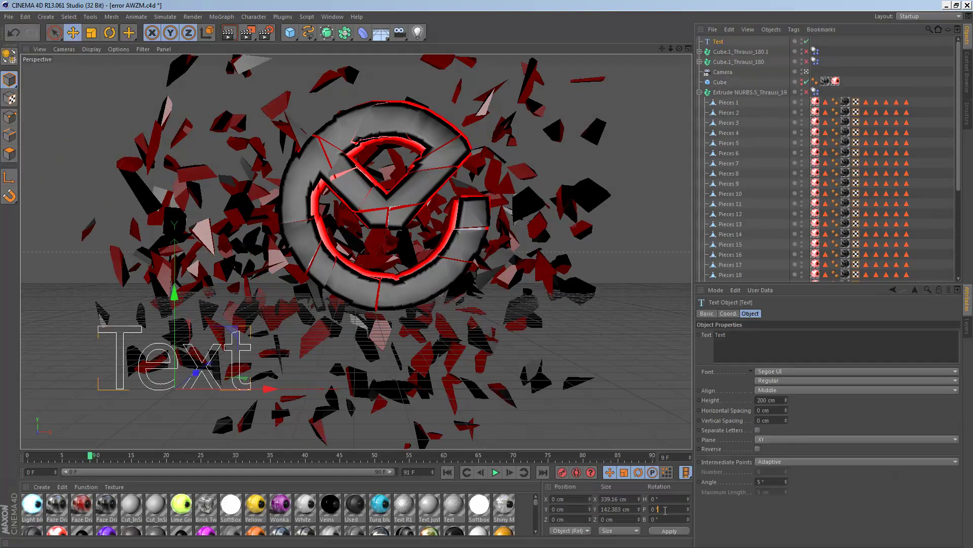
{"action": "left_click_drag", "start_coordinate": [688, 518], "coordinate": [688, 510]}
{"action": "left_click", "coordinate": [687, 508]}
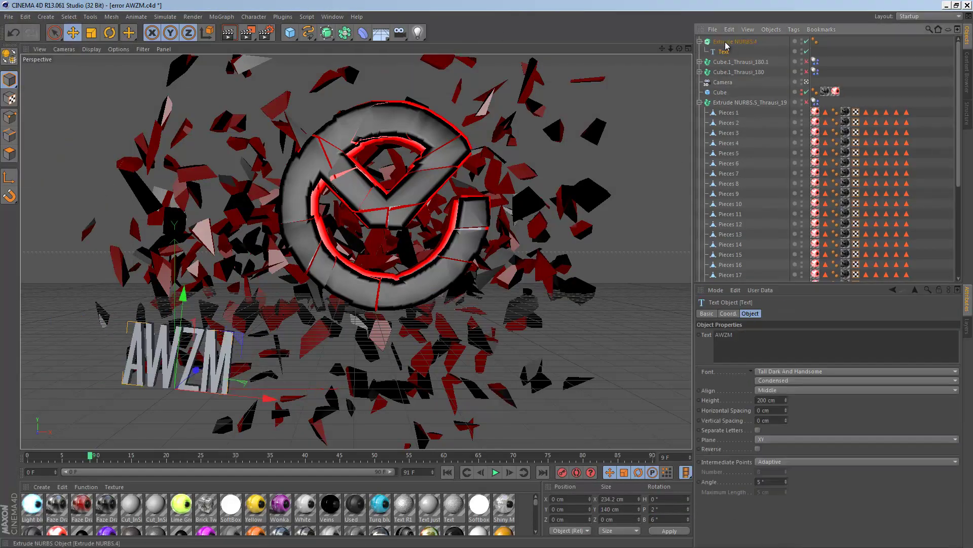
Undo the rotation of the AWZM text and display the caps settings of its Extrude NURBS
{"action": "key", "text": "ctrl+z"}
{"action": "key", "text": "ctrl+z"}
{"action": "key", "text": "ctrl+z"}
{"action": "key", "text": "ctrl+z"}
{"action": "key", "text": "ctrl+z"}
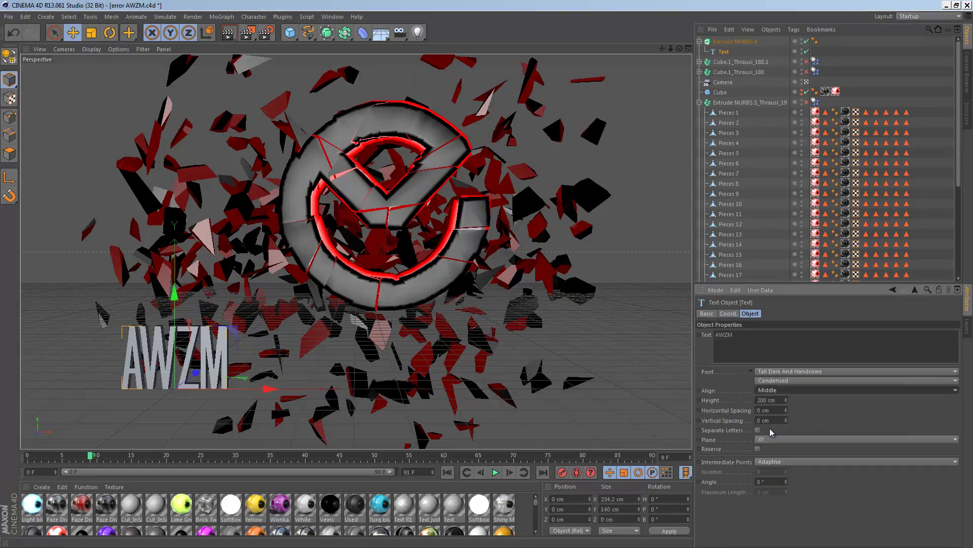
{"action": "left_click", "coordinate": [735, 41]}
{"action": "left_click", "coordinate": [770, 313]}
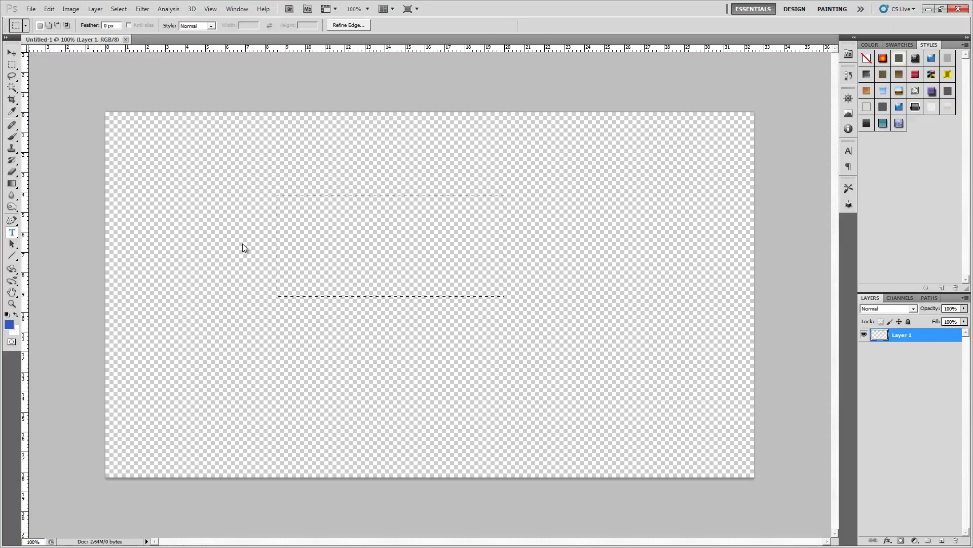
In Photoshop, add AWZM in Tall Dark And Handsome Condensed at 180 pt and move it to the canvas center
{"action": "left_click", "coordinate": [242, 243]}
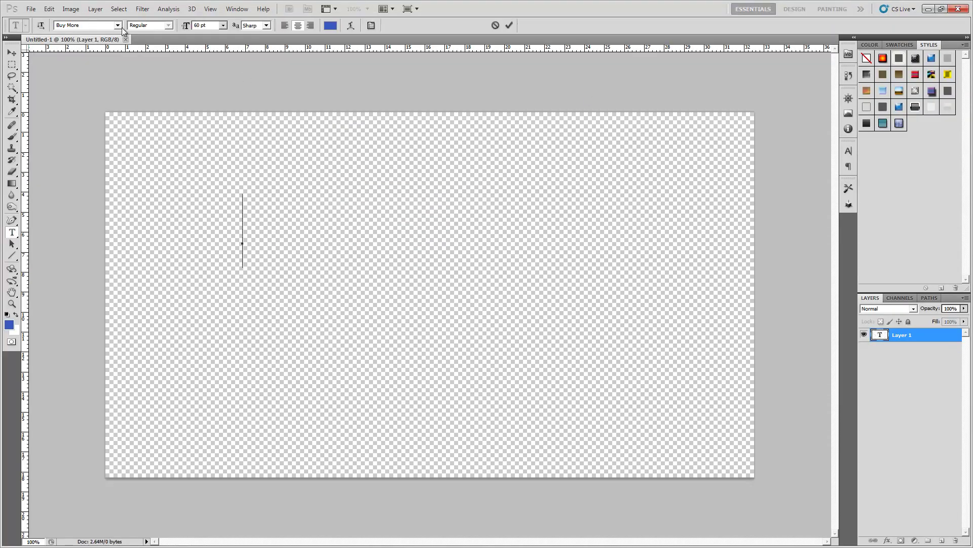
{"action": "left_click", "coordinate": [117, 25]}
{"action": "left_click", "coordinate": [87, 26]}
{"action": "type", "text": "AWZM"}
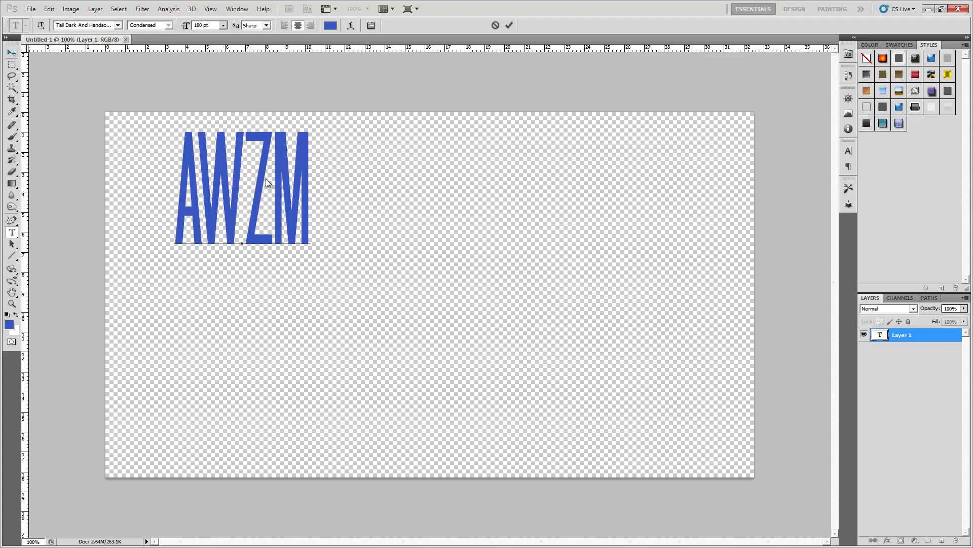
{"action": "left_click", "coordinate": [12, 52]}
{"action": "left_click_drag", "start_coordinate": [266, 178], "coordinate": [453, 264]}
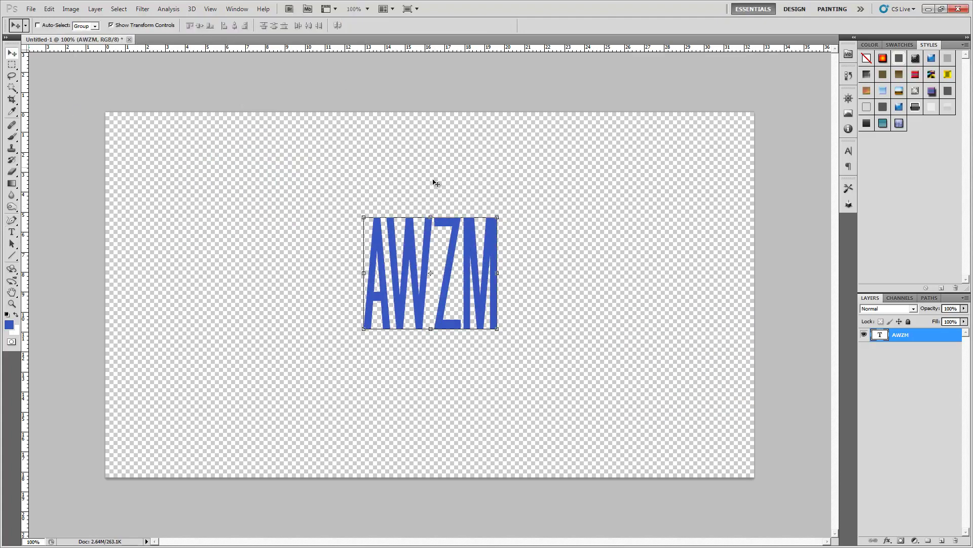
Enlarge the AWZM text to 280 pt and keep it centered on the canvas
{"action": "double_click", "coordinate": [880, 335]}
{"action": "left_click", "coordinate": [221, 25]}
{"action": "left_click", "coordinate": [212, 26]}
{"action": "type", "text": "300"}
{"action": "key", "text": "Return"}
{"action": "key", "text": "ctrl+Return"}
{"action": "key", "text": "shift+Down"}
{"action": "key", "text": "shift+Down"}
{"action": "key", "text": "shift+Down"}
{"action": "key", "text": "shift+Down"}
{"action": "key", "text": "shift+Down"}
{"action": "key", "text": "shift+Down"}
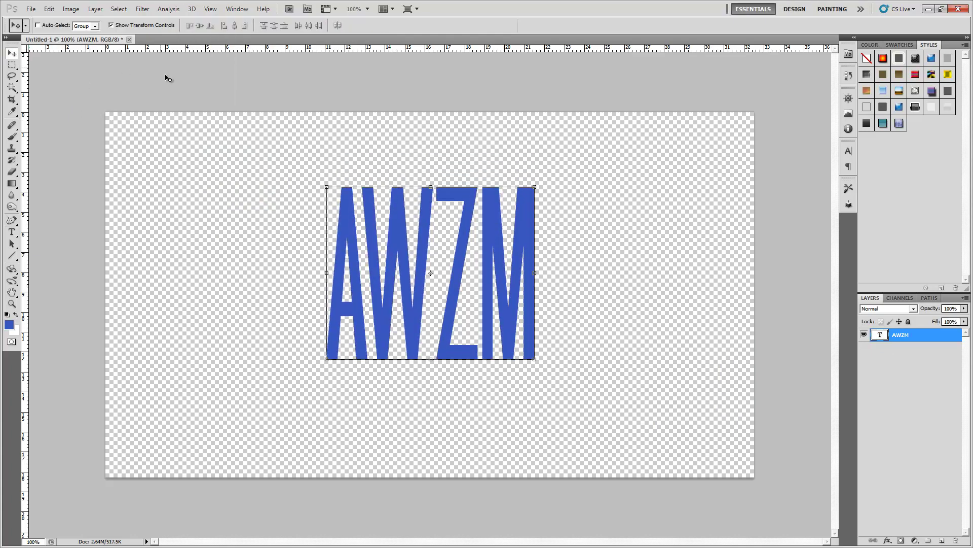
Add a thin black stroke layer style to the AWZM text layer
{"action": "double_click", "coordinate": [928, 335]}
{"action": "left_click", "coordinate": [299, 354]}
{"action": "left_click_drag", "start_coordinate": [419, 190], "coordinate": [288, 265]}
{"action": "left_click_drag", "start_coordinate": [271, 297], "coordinate": [270, 282]}
{"action": "left_click", "coordinate": [406, 294]}
Change the AWZM text color to white (ffffff)
{"action": "double_click", "coordinate": [880, 335]}
{"action": "left_click", "coordinate": [331, 25]}
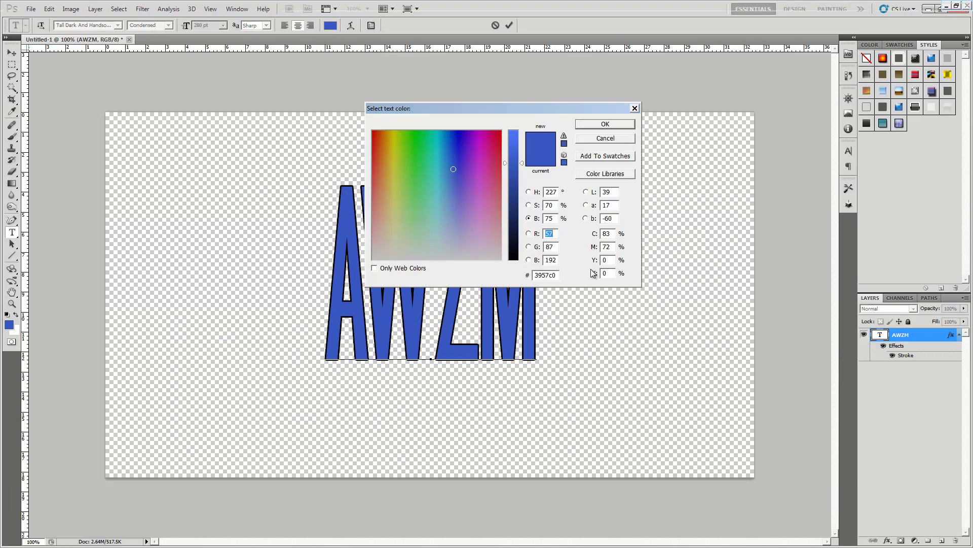
{"action": "left_click", "coordinate": [660, 261]}
{"action": "left_click", "coordinate": [513, 258]}
{"action": "type", "text": "100"}
{"action": "key", "text": "Tab"}
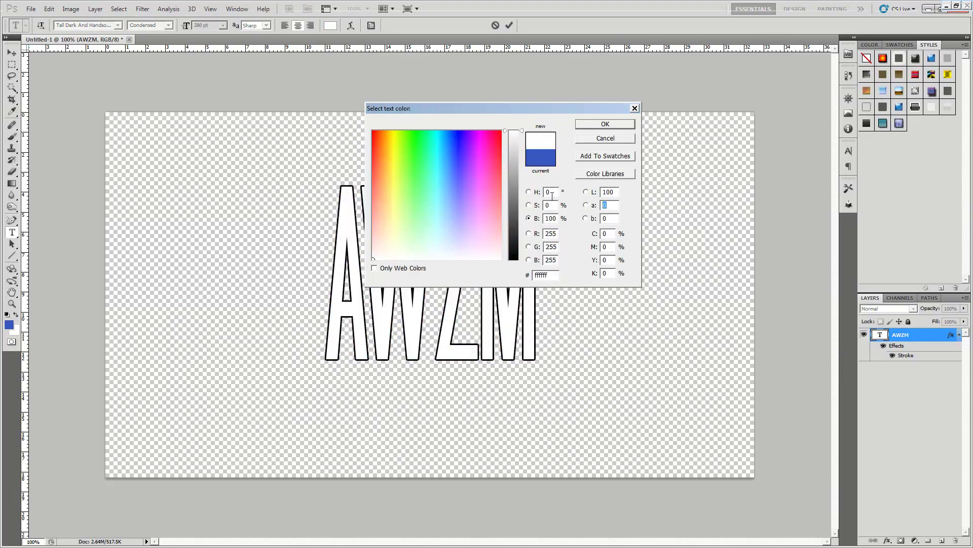
{"action": "key", "text": "Tab"}
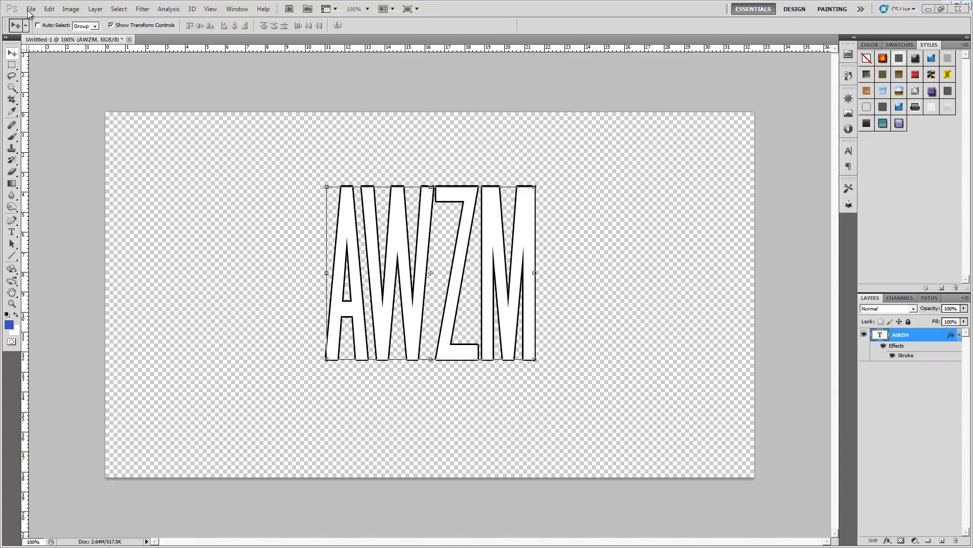
Export the document-bounds paths to an Illustrator file named AWZM Ai and try to open it in Cinema 4D
{"action": "left_click", "coordinate": [30, 9]}
{"action": "mouse_move", "coordinate": [76, 240]}
{"action": "left_click", "coordinate": [196, 239]}
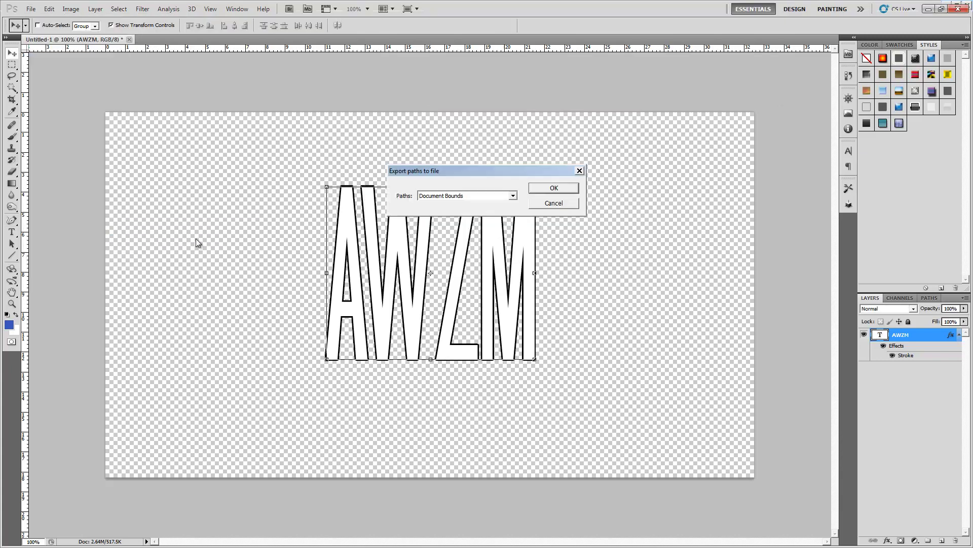
{"action": "key", "text": "Return"}
{"action": "type", "text": "AWZM Ai"}
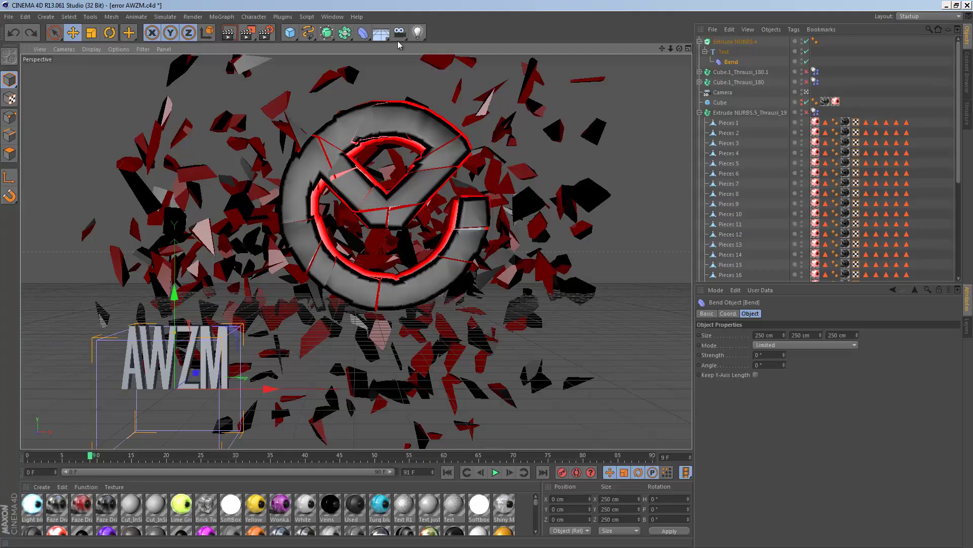
{"action": "key", "text": "ctrl+o"}
{"action": "left_click", "coordinate": [72, 238]}
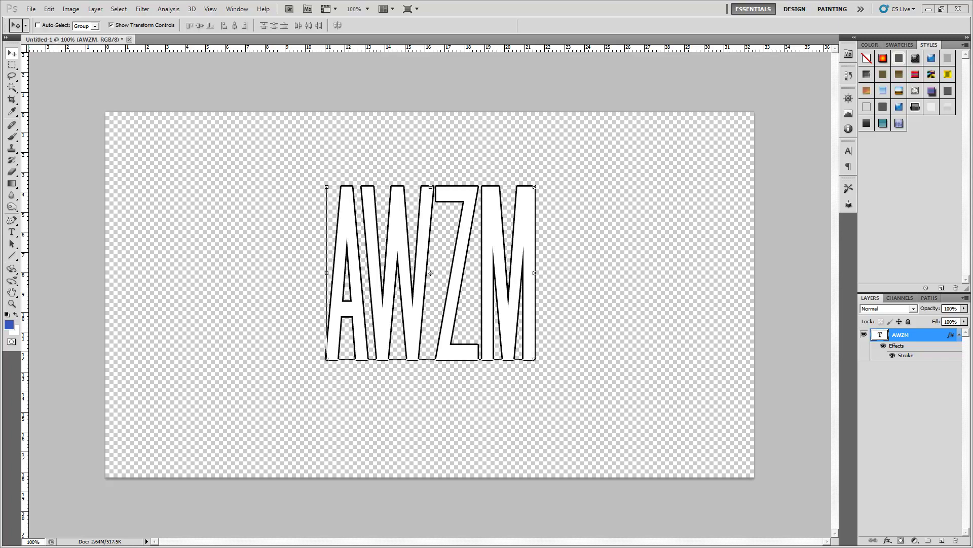
Back in Photoshop, set the foreground color to white and rasterize the AWZM text layer for the Paint Bucket
{"action": "left_click", "coordinate": [11, 183]}
{"action": "left_click", "coordinate": [51, 193]}
{"action": "left_click", "coordinate": [9, 325]}
{"action": "left_click", "coordinate": [431, 256]}
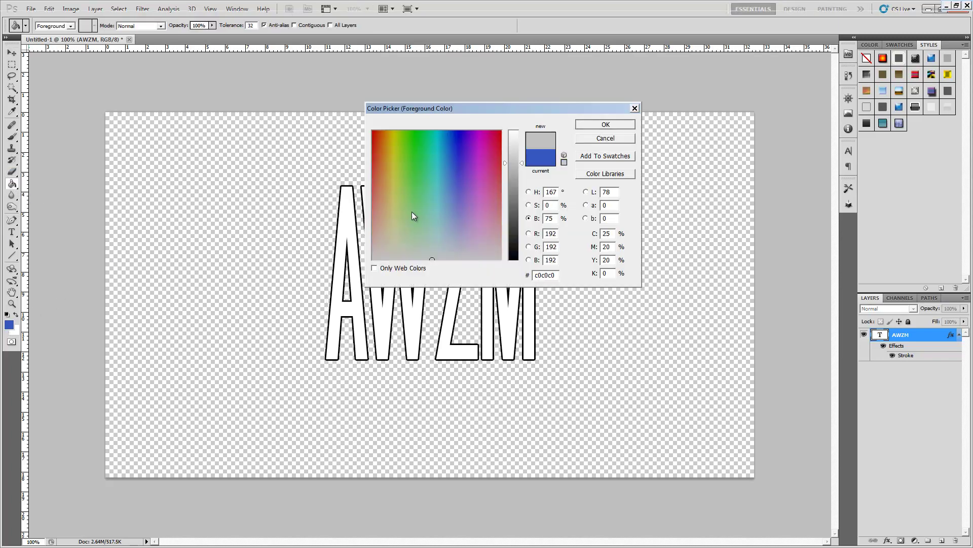
{"action": "key", "text": "Return"}
{"action": "left_click", "coordinate": [248, 224]}
{"action": "key", "text": "Return"}
Try filling the transparent area around the lettering with white, and undo the fill
{"action": "left_click", "coordinate": [212, 180]}
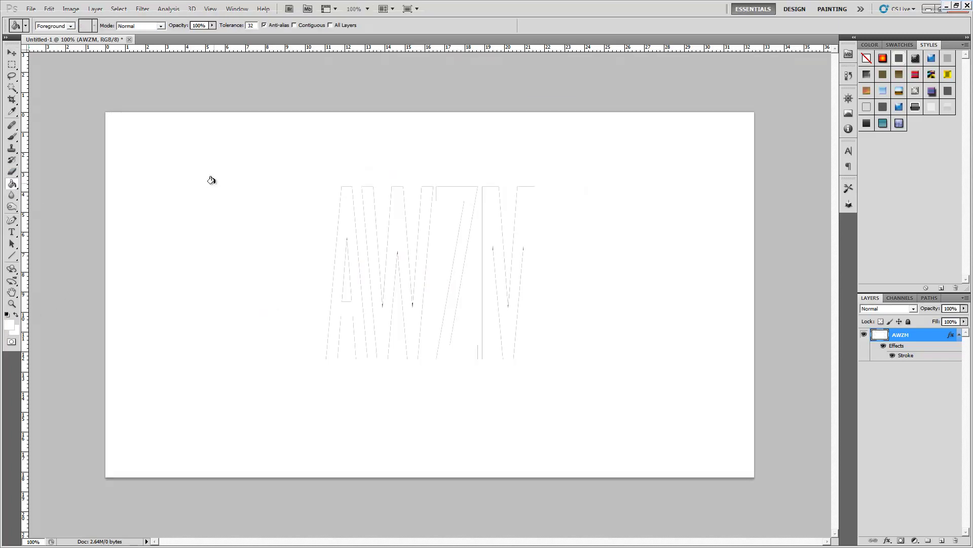
{"action": "key", "text": "ctrl+z"}
{"action": "key", "text": "v"}
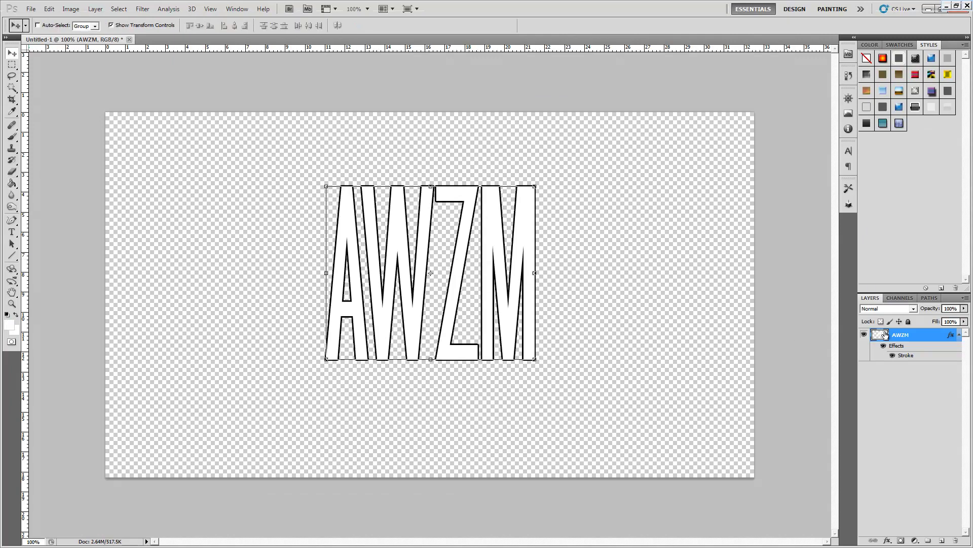
Transform the AWZM lettering so its upper edge slants to the right like italics
{"action": "left_click", "coordinate": [848, 150]}
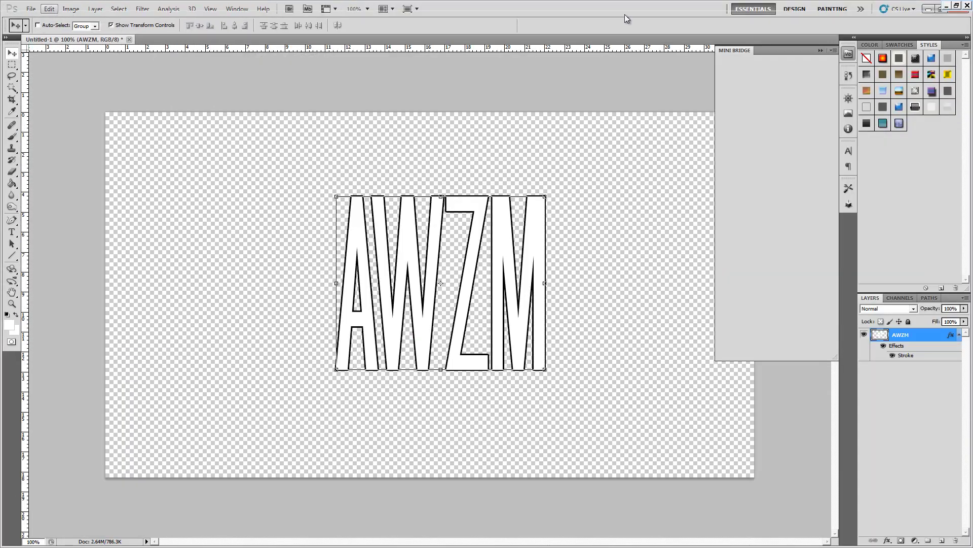
{"action": "left_click", "coordinate": [48, 8]}
{"action": "mouse_move", "coordinate": [119, 205]}
{"action": "left_click", "coordinate": [198, 250]}
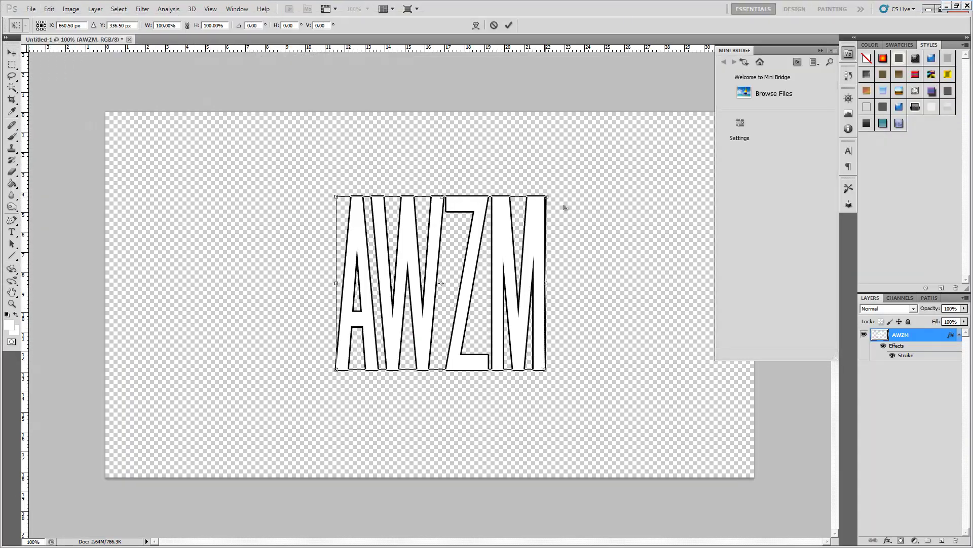
{"action": "left_click_drag", "start_coordinate": [545, 197], "coordinate": [577, 196]}
{"action": "left_click_drag", "start_coordinate": [336, 196], "coordinate": [364, 200]}
{"action": "key", "text": "Return"}
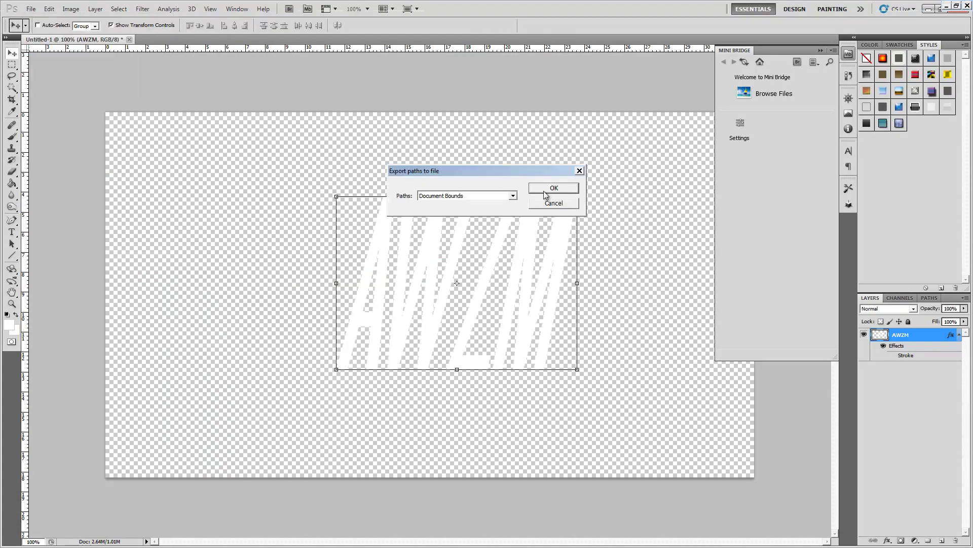
Export the document-bounds paths to an Illustrator file again and open jvkv.ai in Cinema 4D
{"action": "left_click", "coordinate": [554, 188]}
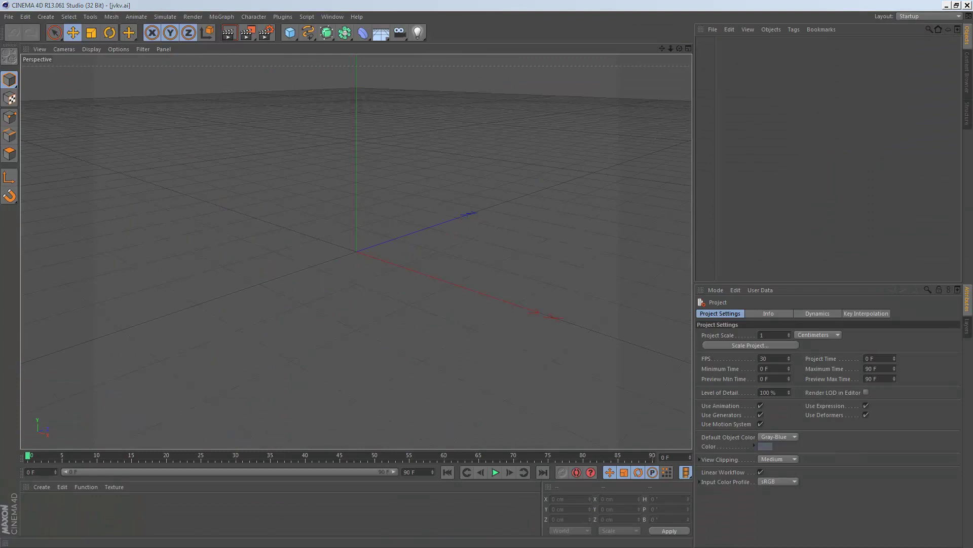
{"action": "left_click", "coordinate": [452, 403]}
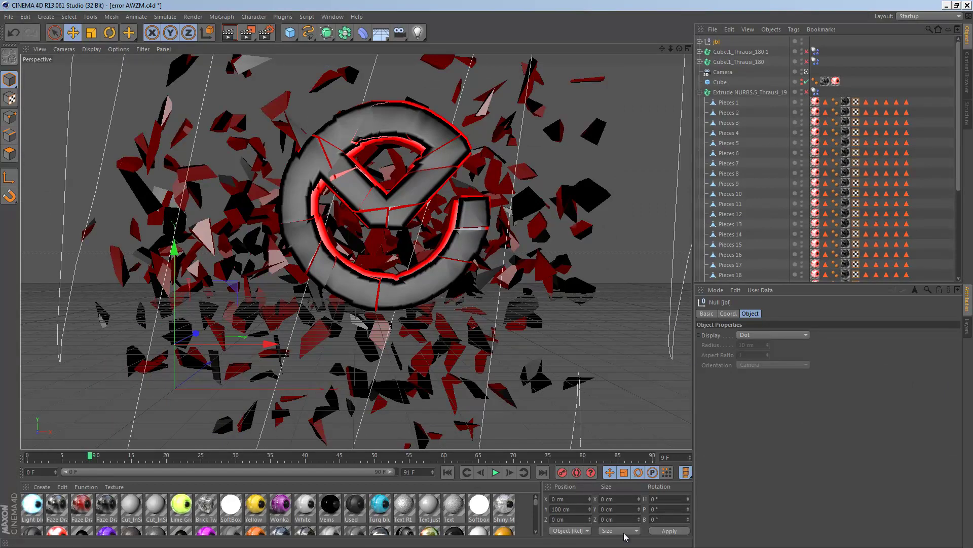
Scale the imported lettering null down to 0.1
{"action": "left_click", "coordinate": [624, 531]}
{"action": "left_click", "coordinate": [612, 511]}
{"action": "type", "text": "0.1"}
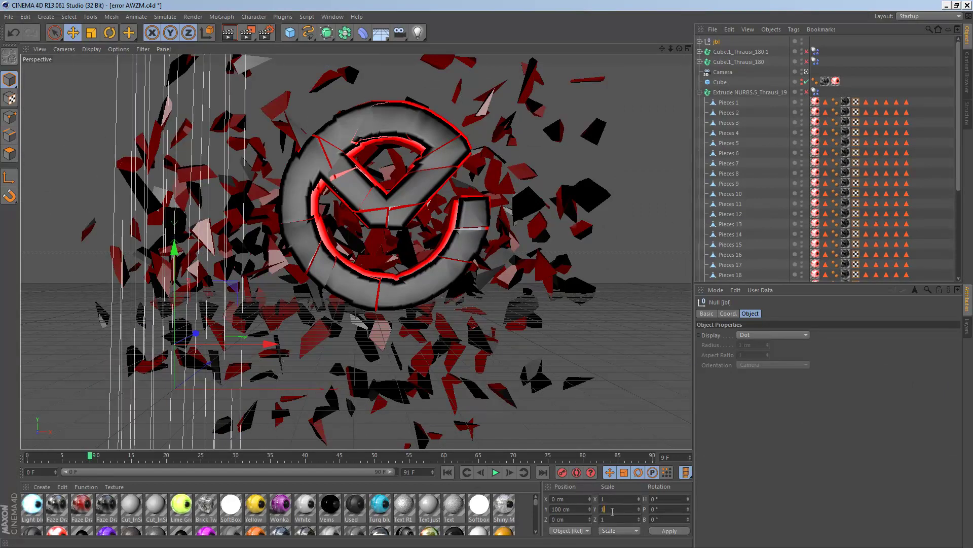
{"action": "type", "text": "0.1"}
Move the letter paths out of the imported null into a new Extrude NURBS and delete the leftover null
{"action": "left_click_drag", "start_coordinate": [326, 33], "coordinate": [395, 51]}
{"action": "left_click_drag", "start_coordinate": [717, 52], "coordinate": [725, 41]}
{"action": "left_click", "coordinate": [705, 51]}
{"action": "left_click", "coordinate": [731, 61]}
{"action": "left_click", "coordinate": [733, 93], "text": "shift"}
{"action": "left_click_drag", "start_coordinate": [733, 93], "coordinate": [730, 41]}
{"action": "left_click", "coordinate": [724, 91]}
{"action": "key", "text": "Delete"}
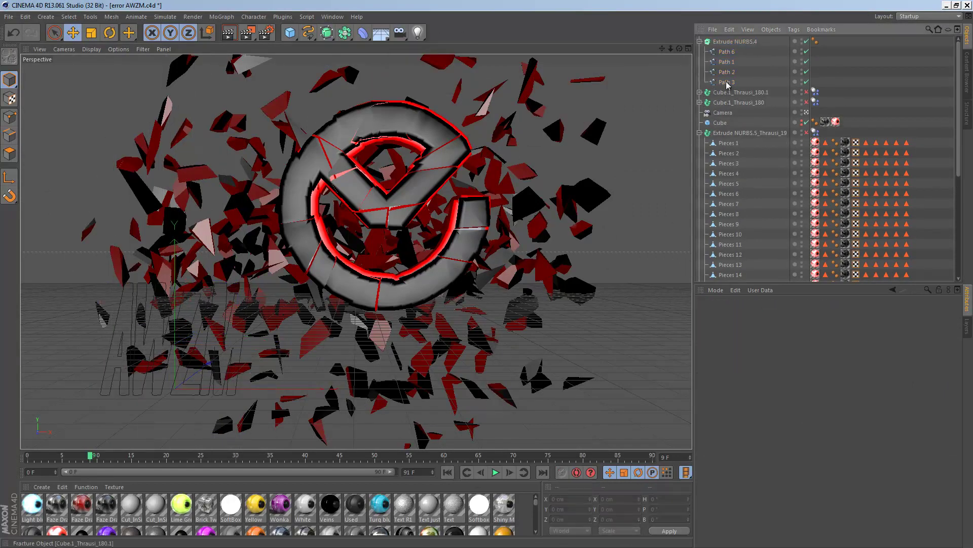
Add three more Extrude NURBS objects and nest Path 6, Path 1 and Path 2 in one each
{"action": "left_click_drag", "start_coordinate": [327, 32], "coordinate": [395, 50]}
{"action": "left_click_drag", "start_coordinate": [730, 61], "coordinate": [728, 41]}
{"action": "left_click_drag", "start_coordinate": [326, 33], "coordinate": [395, 51]}
{"action": "left_click_drag", "start_coordinate": [730, 83], "coordinate": [730, 42]}
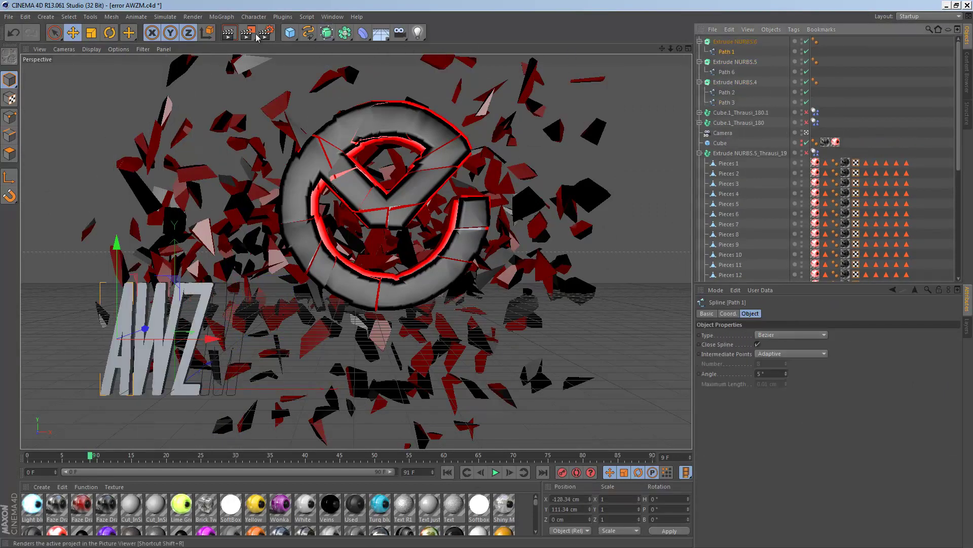
{"action": "left_click_drag", "start_coordinate": [327, 32], "coordinate": [395, 51]}
{"action": "left_click_drag", "start_coordinate": [727, 102], "coordinate": [725, 41]}
{"action": "left_click_drag", "start_coordinate": [699, 102], "coordinate": [700, 41]}
Set the start and end of all four letter extrusions to Fillet Cap with a 1.2 cm radius
{"action": "left_click", "coordinate": [730, 42]}
{"action": "left_click", "coordinate": [770, 313]}
{"action": "left_click", "coordinate": [735, 72], "text": "shift"}
{"action": "left_click", "coordinate": [770, 334]}
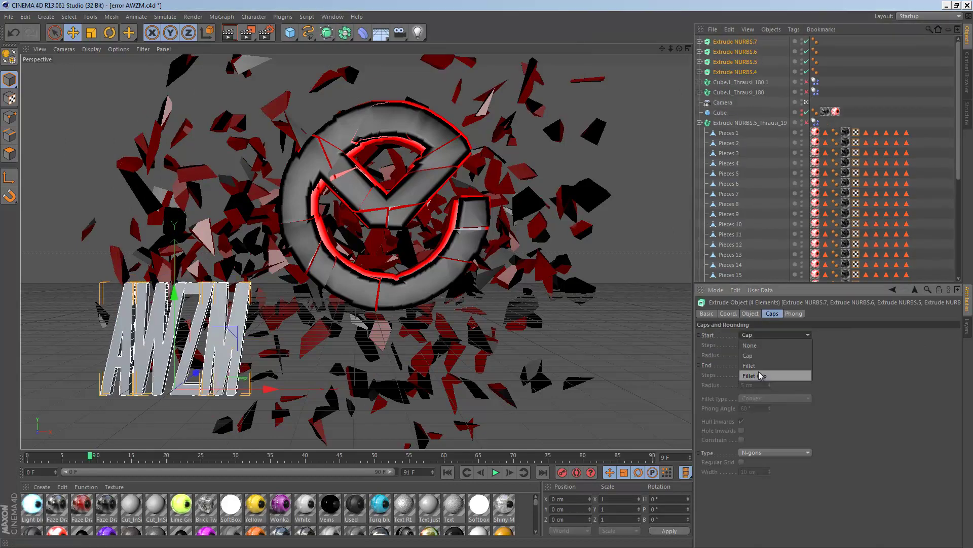
{"action": "left_click", "coordinate": [759, 373]}
{"action": "left_click", "coordinate": [771, 364]}
{"action": "left_click", "coordinate": [759, 404]}
{"action": "left_click_drag", "start_coordinate": [761, 355], "coordinate": [665, 360]}
{"action": "type", "text": "1.2"}
Move the AWZM letters in front of the logo's lower part and apply the Red material to them
{"action": "left_click_drag", "start_coordinate": [224, 389], "coordinate": [462, 382]}
{"action": "left_click_drag", "start_coordinate": [355, 482], "coordinate": [355, 445]}
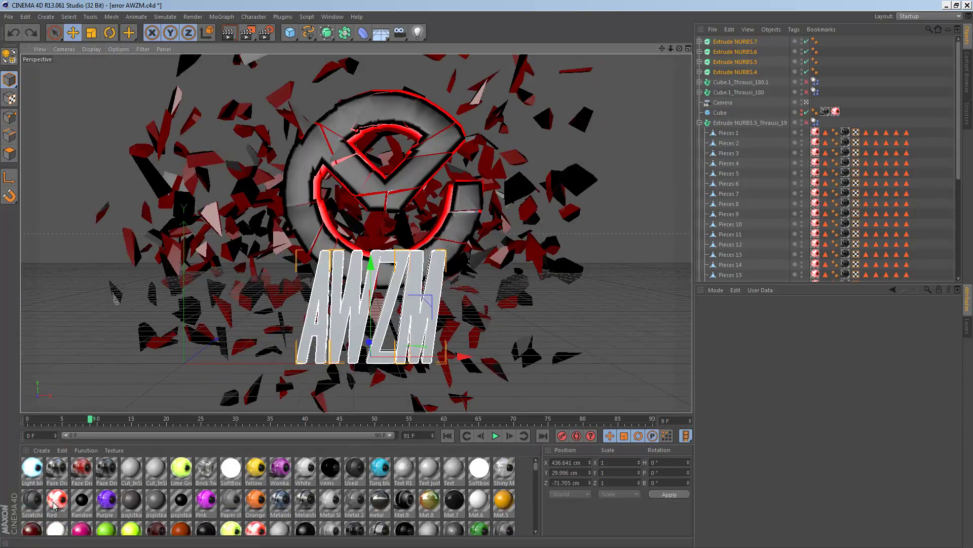
{"action": "left_click_drag", "start_coordinate": [57, 499], "coordinate": [822, 74]}
Apply the Used material to the four letter extrusions and restrict it to the C1 selection
{"action": "left_click", "coordinate": [825, 41]}
{"action": "left_click", "coordinate": [854, 344]}
{"action": "type", "text": "C1"}
{"action": "left_click", "coordinate": [855, 345]}
{"action": "type", "text": "C1"}
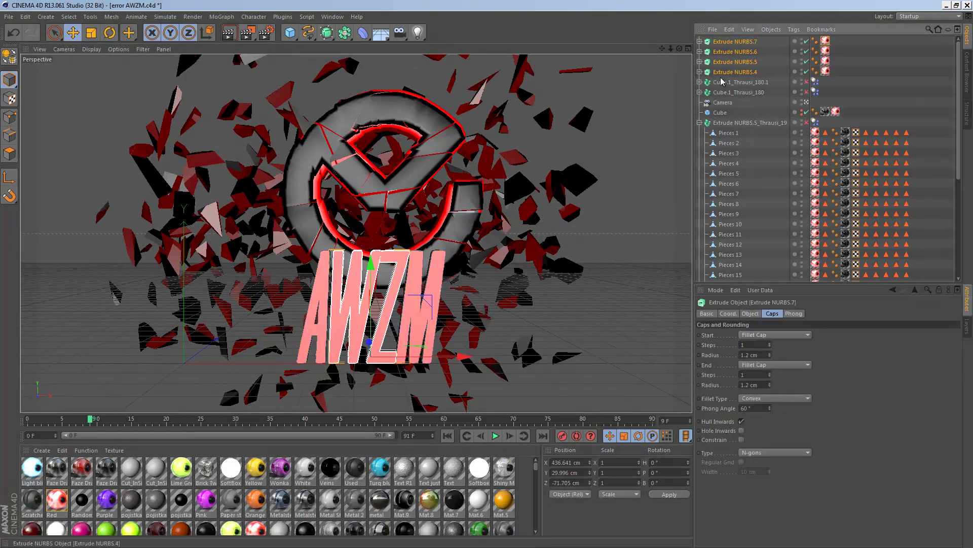
{"action": "left_click", "coordinate": [355, 468]}
{"action": "left_click_drag", "start_coordinate": [355, 467], "coordinate": [836, 71]}
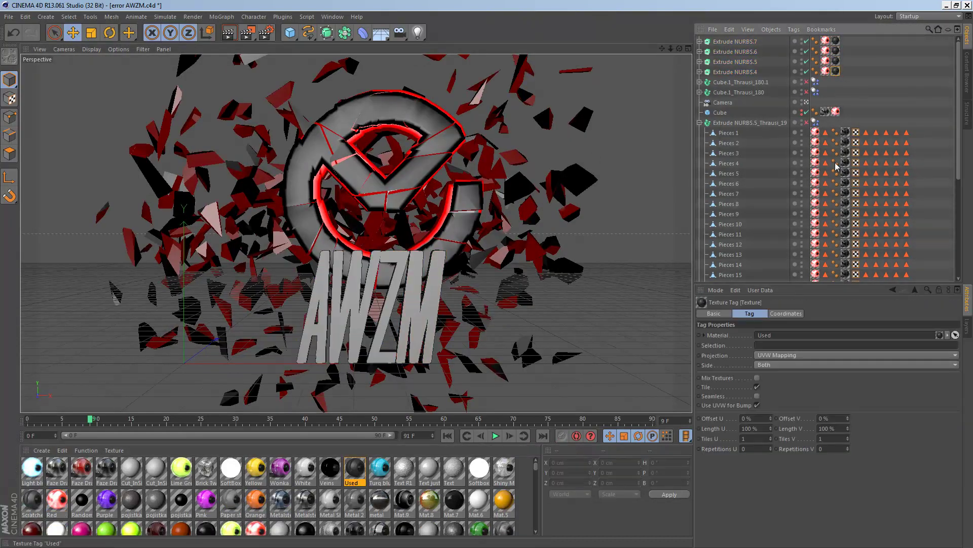
{"action": "left_click_drag", "start_coordinate": [845, 40], "coordinate": [832, 74]}
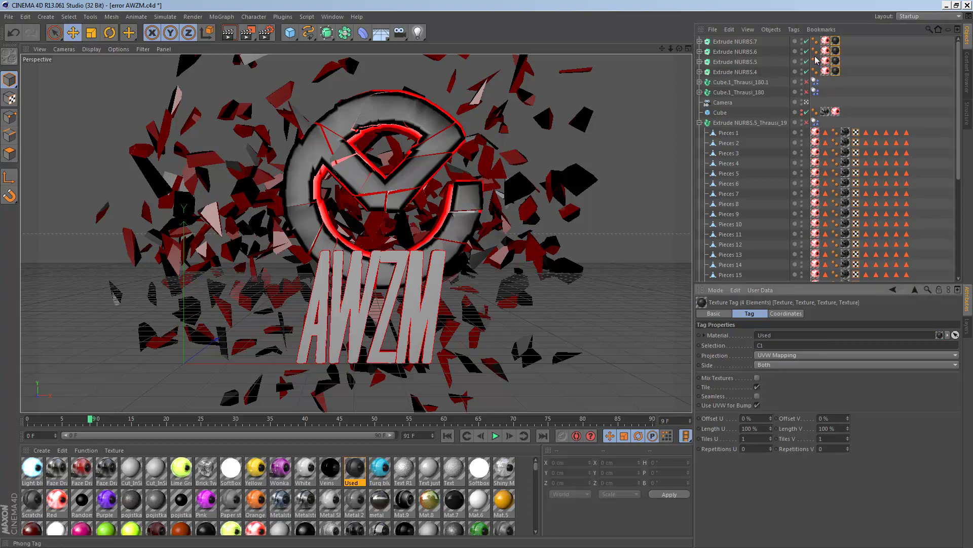
Change the fillet type of all four letter extrusions, trying two options
{"action": "left_click_drag", "start_coordinate": [784, 39], "coordinate": [730, 74]}
{"action": "left_click", "coordinate": [778, 397]}
{"action": "left_click", "coordinate": [776, 469]}
{"action": "left_click", "coordinate": [777, 398]}
{"action": "left_click", "coordinate": [776, 419]}
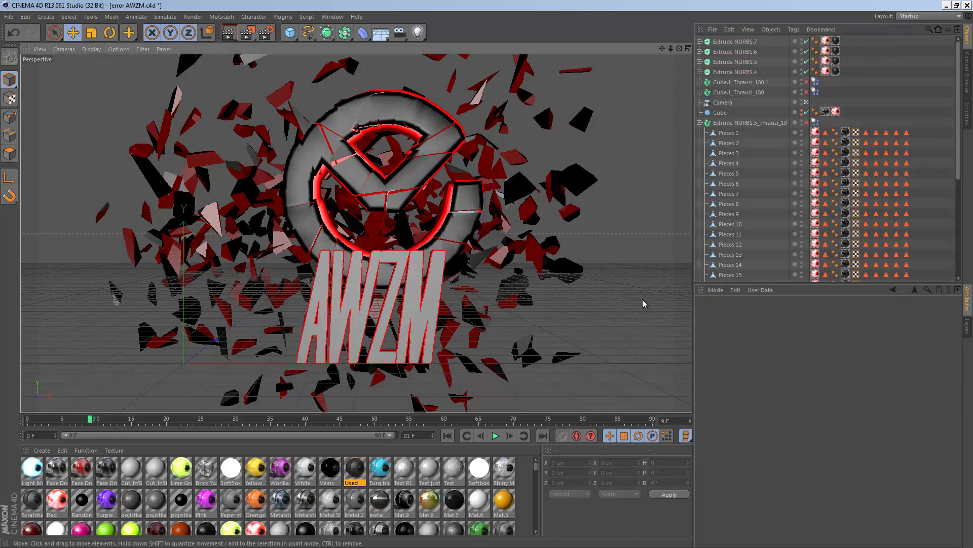
Shift the camera along the X axis and replay the shatter animation from the first frame
{"action": "left_click", "coordinate": [723, 102]}
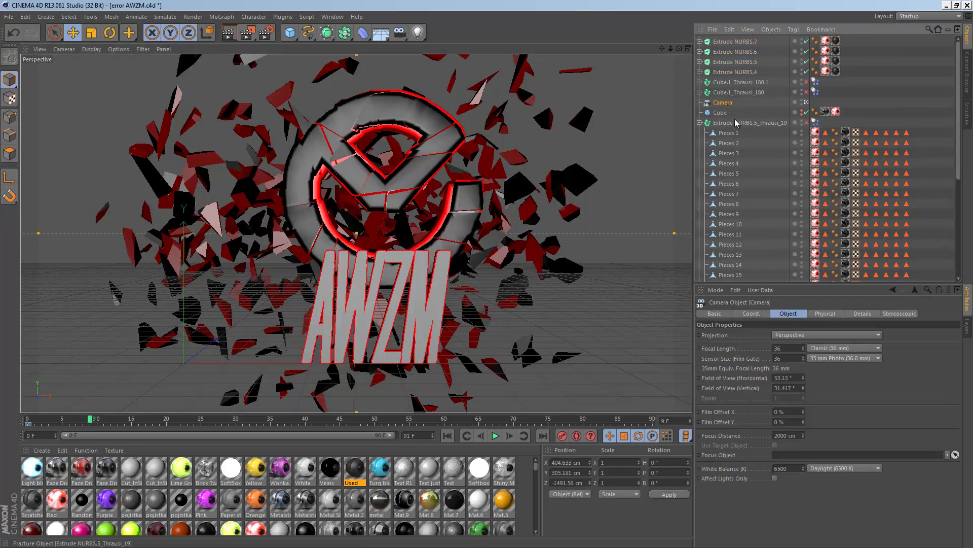
{"action": "left_click", "coordinate": [700, 123]}
{"action": "mouse_move", "coordinate": [589, 461]}
{"action": "left_mouse_down"}
{"action": "mouse_move", "coordinate": [559, 463]}
{"action": "mouse_move", "coordinate": [574, 462]}
{"action": "left_mouse_up"}
{"action": "left_click", "coordinate": [448, 435]}
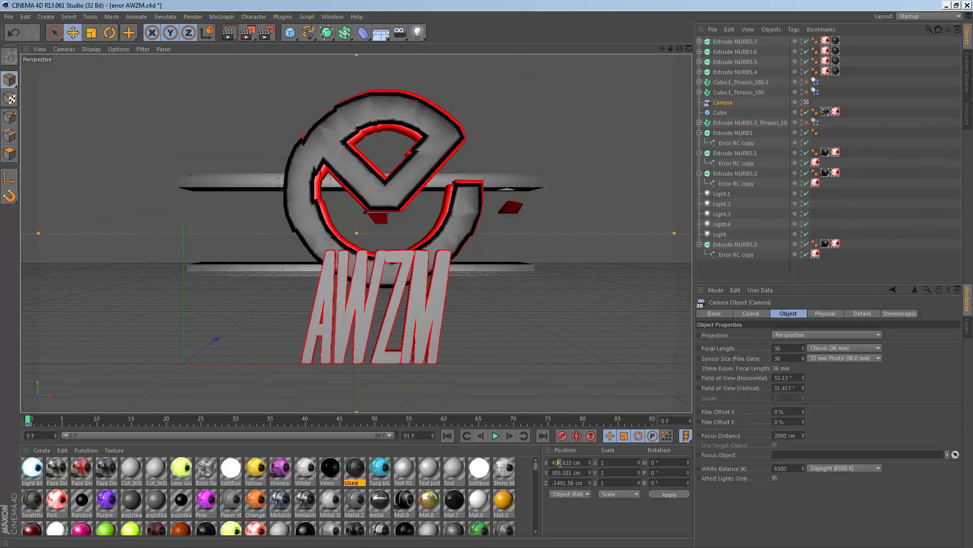
{"action": "left_click", "coordinate": [726, 123]}
{"action": "left_click", "coordinate": [496, 435]}
{"action": "left_click", "coordinate": [636, 241]}
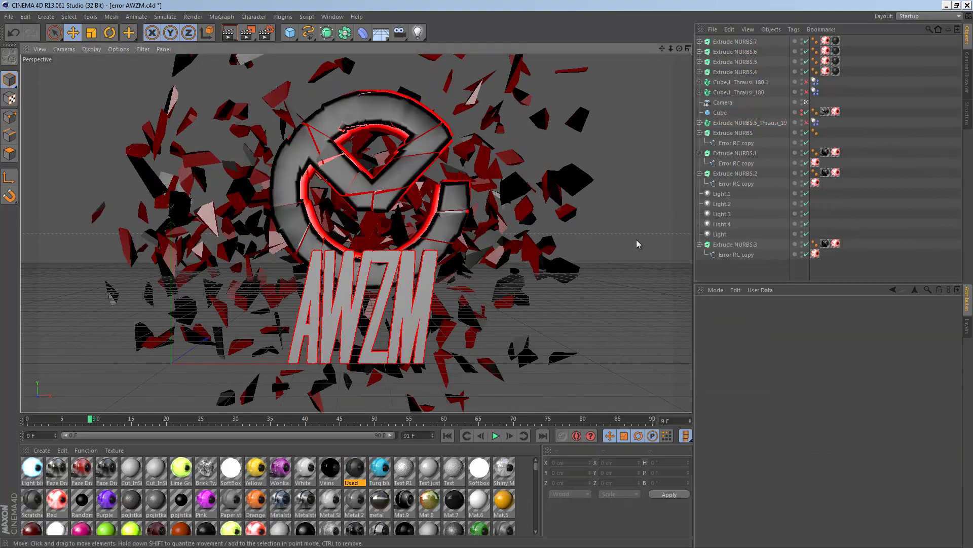
Play the shatter animation again, pause it and render the view
{"action": "left_click", "coordinate": [496, 436]}
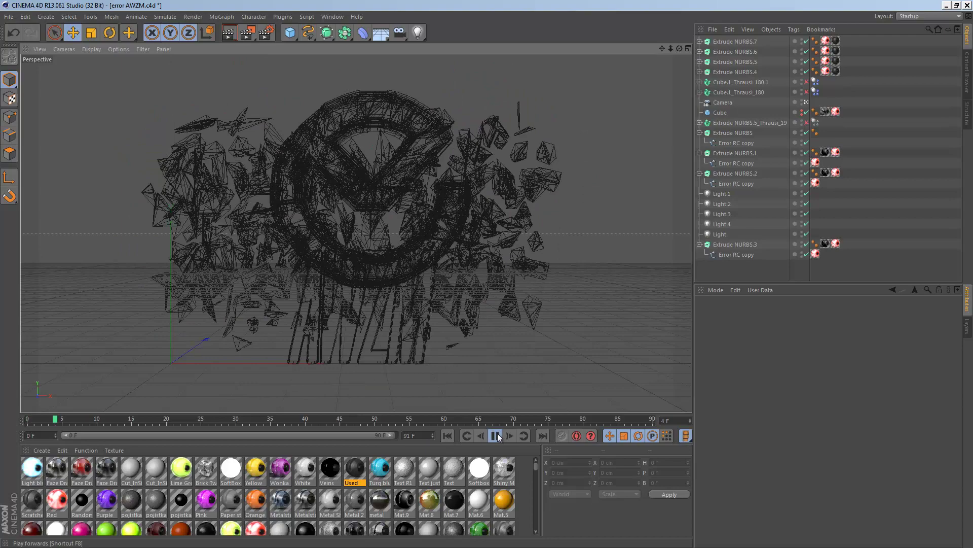
{"action": "left_click", "coordinate": [496, 435]}
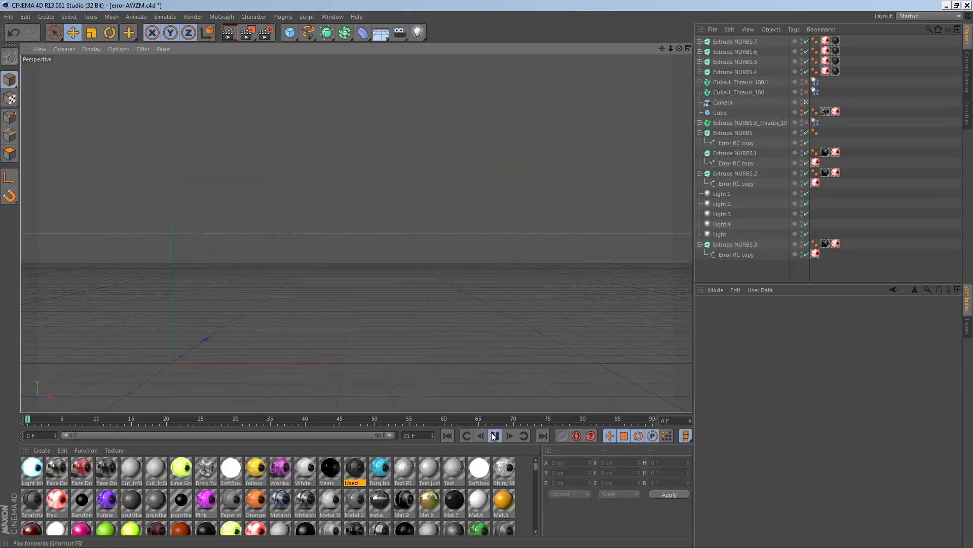
{"action": "left_click", "coordinate": [228, 32]}
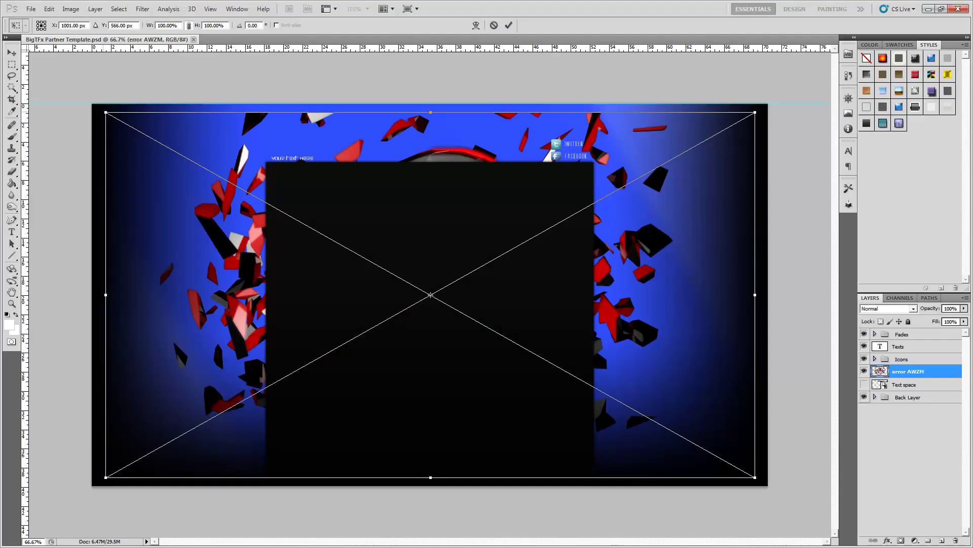
In Photoshop, scale the placed error AWZM render to about 20.58% and centre it in the header above the black box
{"action": "left_click_drag", "start_coordinate": [106, 112], "coordinate": [582, 380], "text": "shift"}
{"action": "left_click_drag", "start_coordinate": [669, 428], "coordinate": [430, 149]}
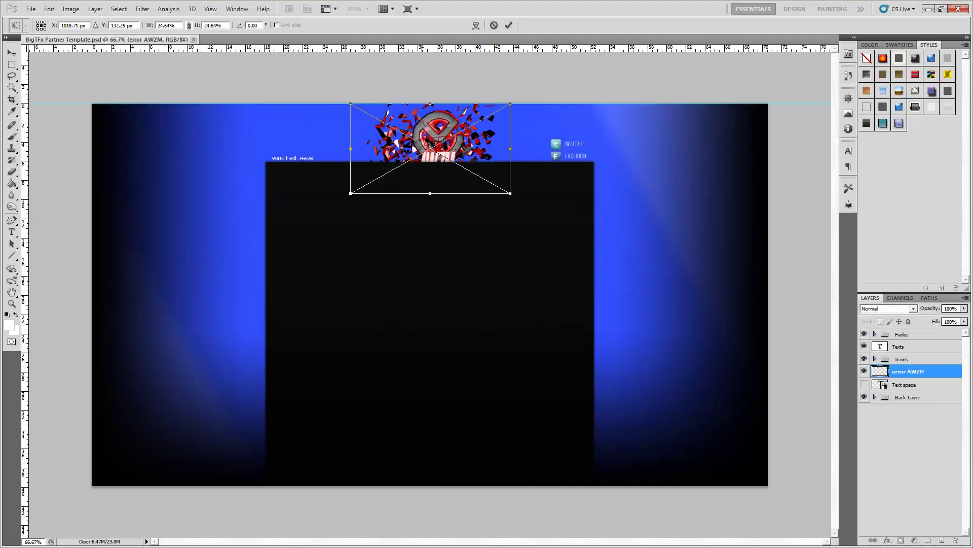
{"action": "left_click_drag", "start_coordinate": [511, 194], "coordinate": [502, 179], "text": "shift"}
{"action": "left_click_drag", "start_coordinate": [408, 128], "coordinate": [405, 126]}
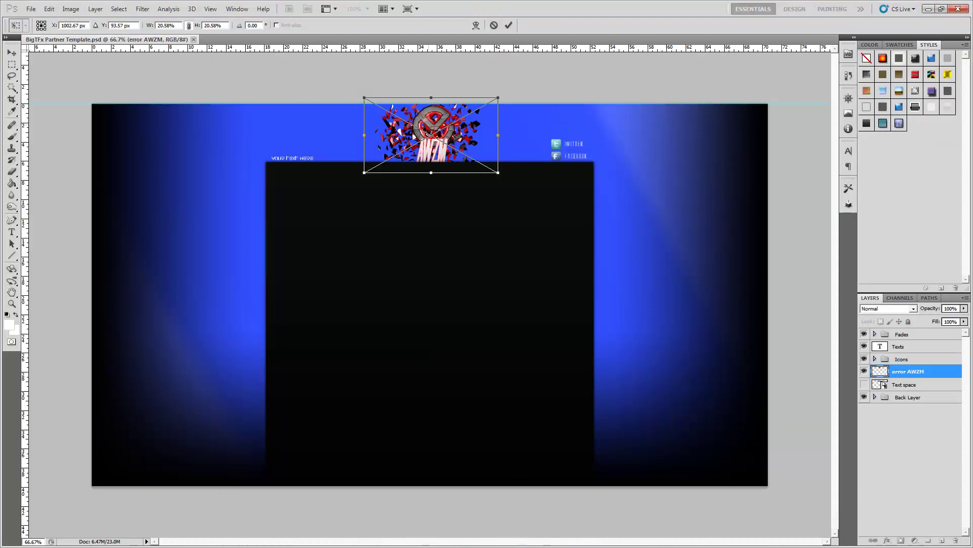
{"action": "key", "text": "Return"}
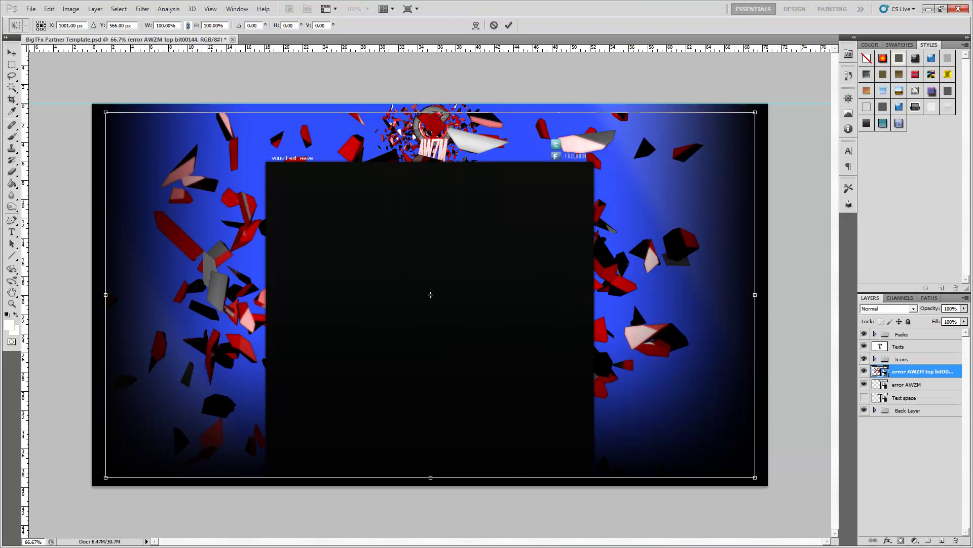
Shrink the placed error AWZM top bit00144 shards, move their layer above the Back Layer group and fit them beside the logo's left side
{"action": "left_click_drag", "start_coordinate": [105, 112], "coordinate": [403, 104], "text": "shift"}
{"action": "left_click_drag", "start_coordinate": [361, 129], "coordinate": [437, 99]}
{"action": "key", "text": "Escape"}
{"action": "left_click", "coordinate": [874, 397]}
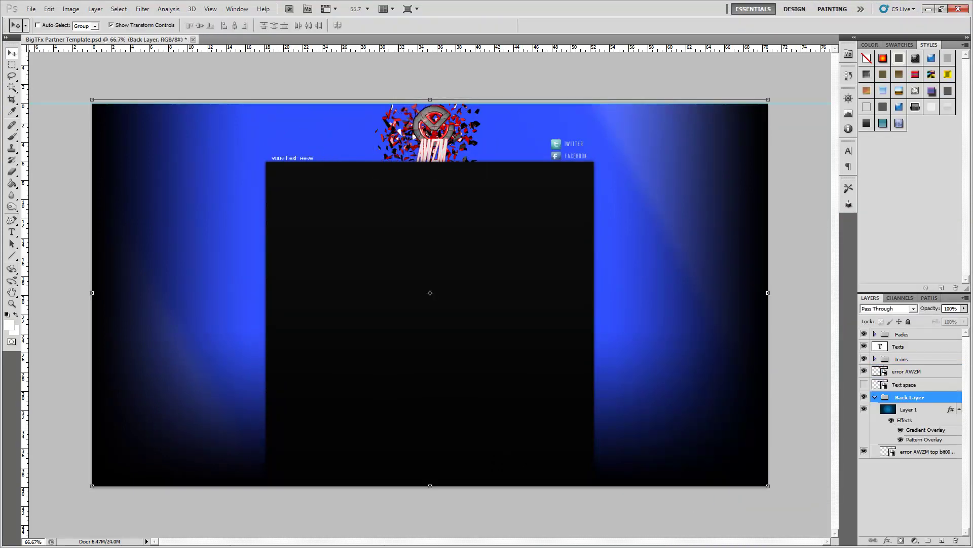
{"action": "left_click_drag", "start_coordinate": [918, 451], "coordinate": [918, 391]}
{"action": "left_click_drag", "start_coordinate": [395, 131], "coordinate": [389, 137]}
{"action": "left_click_drag", "start_coordinate": [318, 166], "coordinate": [313, 170], "text": "shift"}
{"action": "key", "text": "Return"}
Duplicate the shard layer onto the logo's right side and flip the copy horizontally
{"action": "left_click_drag", "start_coordinate": [355, 137], "coordinate": [510, 137]}
{"action": "right_click", "coordinate": [919, 398]}
{"action": "left_click", "coordinate": [900, 170]}
{"action": "key", "text": "Return"}
{"action": "left_click", "coordinate": [48, 8]}
{"action": "left_click", "coordinate": [208, 314]}
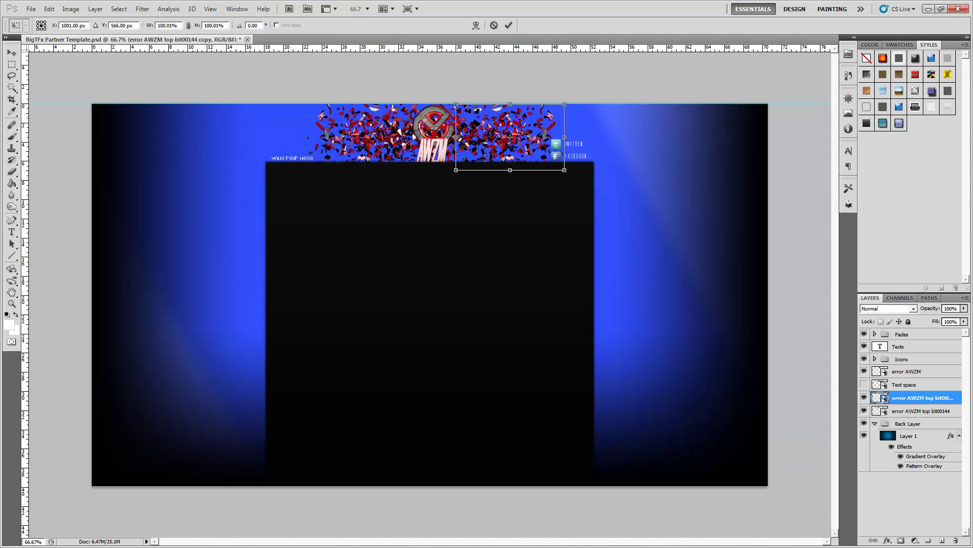
Scale the placed Dag render to 14.30%, rotate it 90° and centre it behind the logo
{"action": "left_click_drag", "start_coordinate": [106, 113], "coordinate": [490, 329]}
{"action": "left_click_drag", "start_coordinate": [598, 381], "coordinate": [384, 124]}
{"action": "left_click_drag", "start_coordinate": [277, 73], "coordinate": [443, 138]}
{"action": "left_click", "coordinate": [49, 8]}
{"action": "mouse_move", "coordinate": [77, 202]}
{"action": "left_click", "coordinate": [187, 292]}
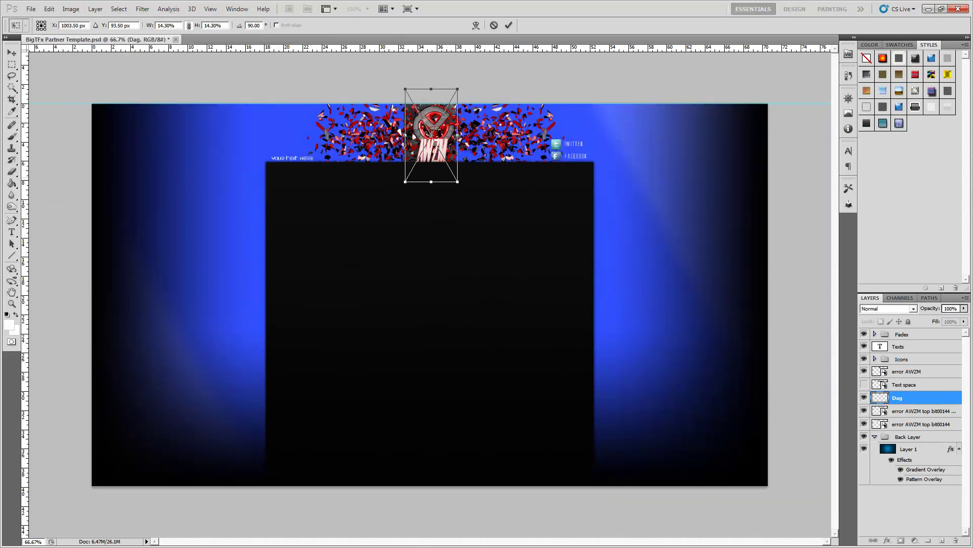
{"action": "key", "text": "Return"}
Rasterize the Dag smart object for use with the Eraser
{"action": "key", "text": "e"}
{"action": "left_click", "coordinate": [523, 233]}
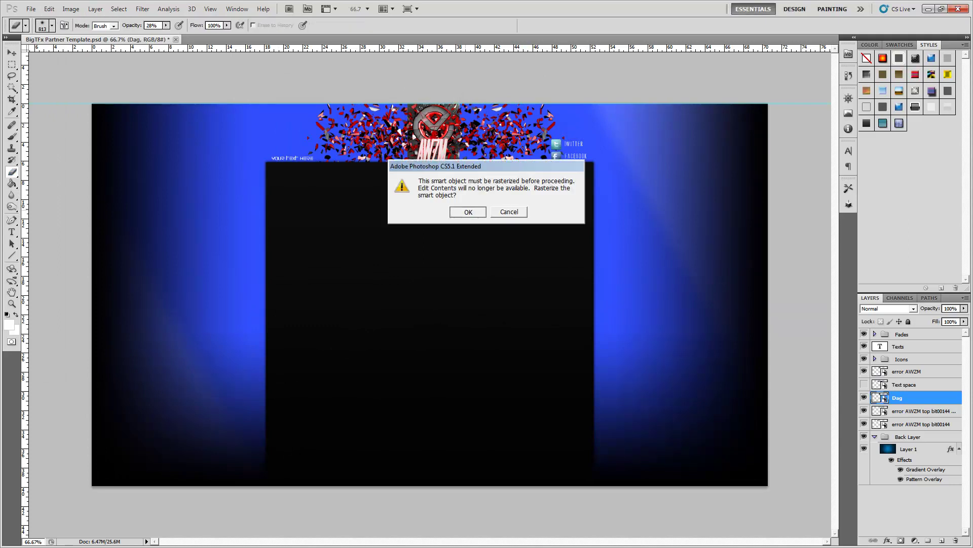
{"action": "key", "text": "Return"}
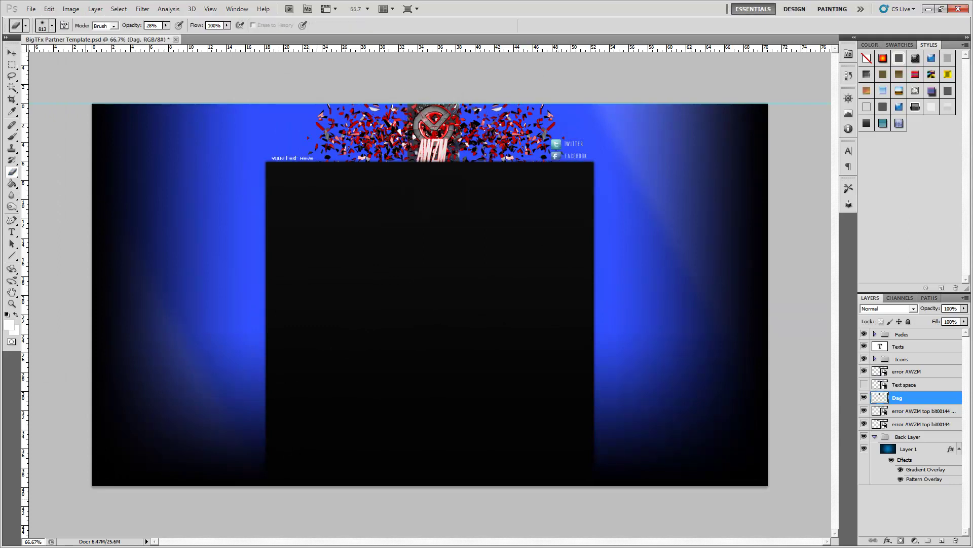
{"action": "type", "text": "3"}
{"action": "key", "text": "Return"}
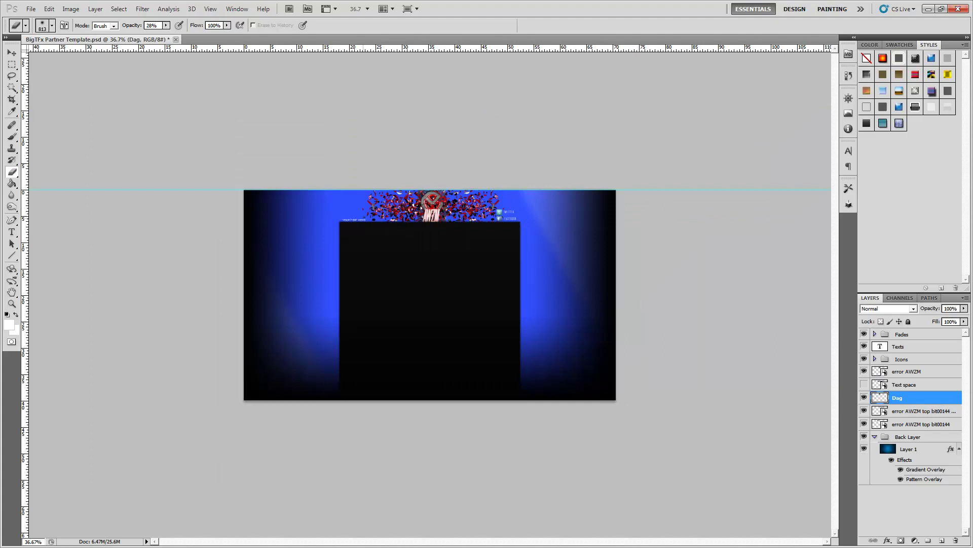
{"action": "type", "text": "6"}
{"action": "key", "text": "Return"}
Duplicate the Dag layer, turn the copy to landscape orientation and shift it slightly left behind the logo
{"action": "right_click", "coordinate": [913, 396]}
{"action": "left_click", "coordinate": [912, 202]}
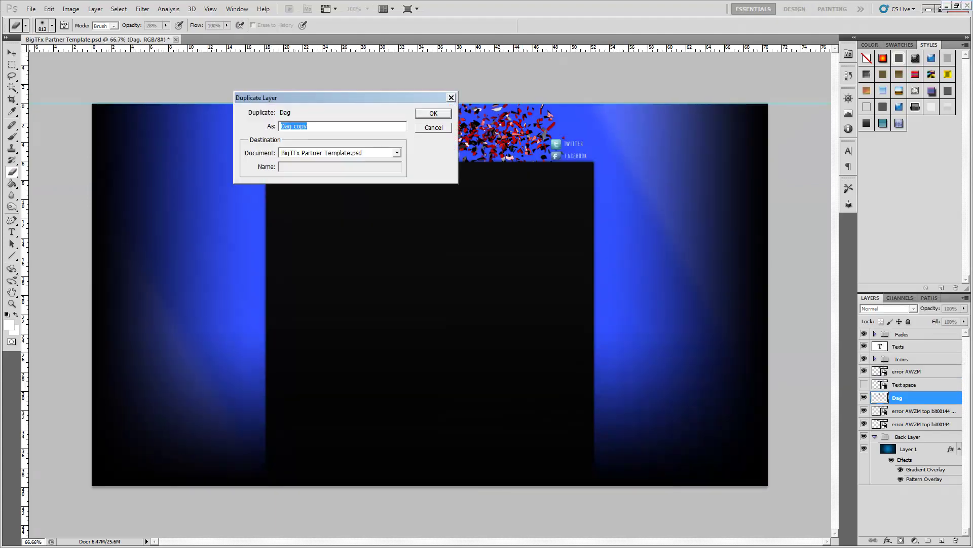
{"action": "key", "text": "Return"}
{"action": "left_click", "coordinate": [70, 8]}
{"action": "left_click", "coordinate": [193, 321]}
{"action": "key", "text": "ctrl+t"}
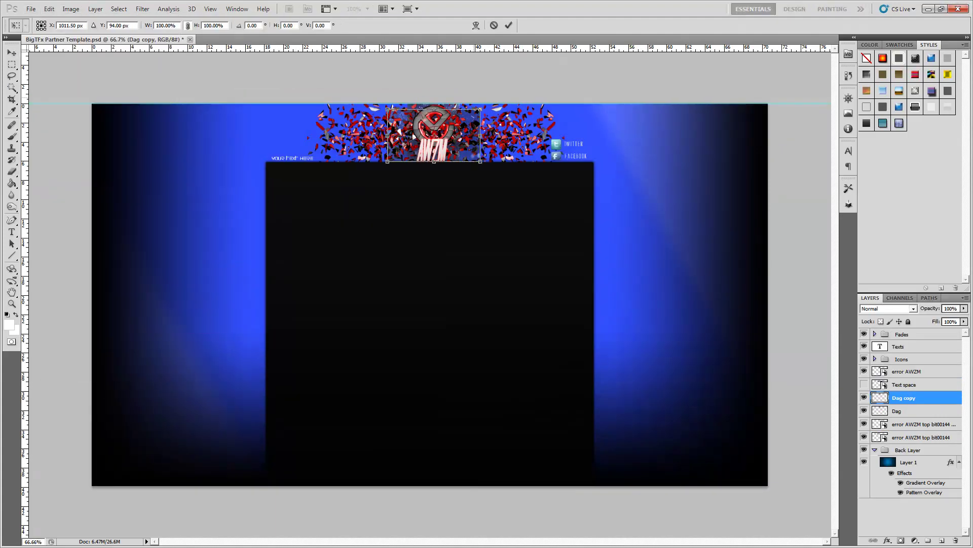
{"action": "left_click_drag", "start_coordinate": [454, 134], "coordinate": [440, 135]}
{"action": "key", "text": "Return"}
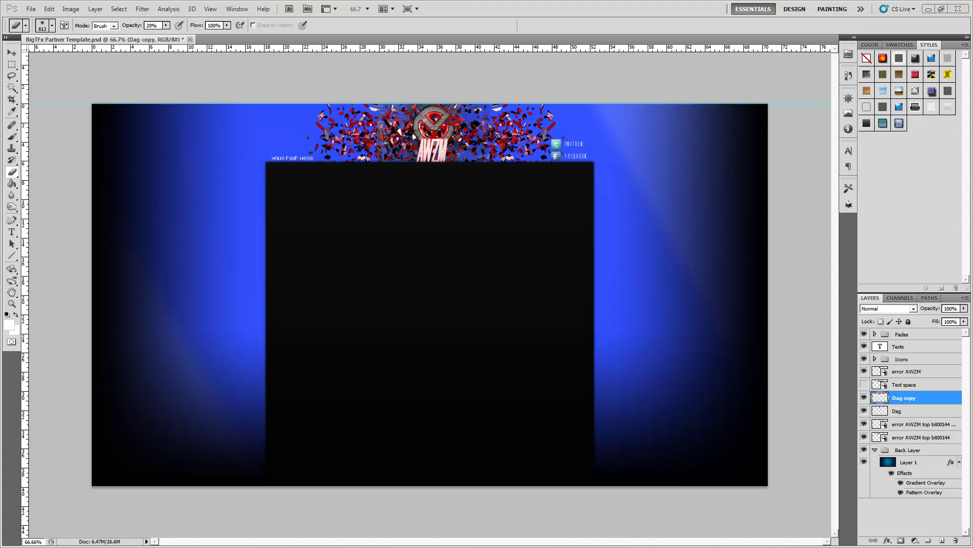
Set Layer 1's Gradient Overlay to Normal blending with a dark grey-to-red gradient, 94% scale and 13° angle
{"action": "left_click", "coordinate": [910, 462]}
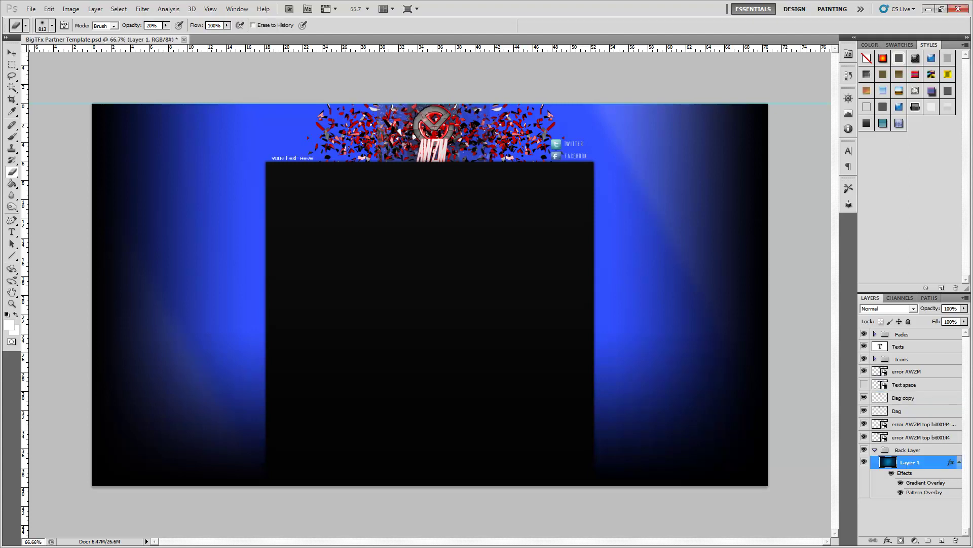
{"action": "double_click", "coordinate": [926, 483]}
{"action": "left_click", "coordinate": [321, 318]}
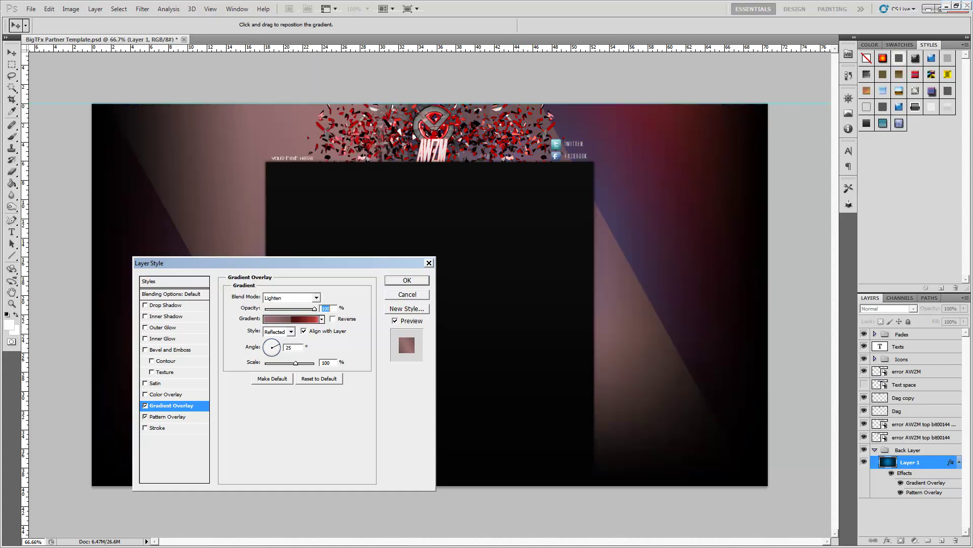
{"action": "left_click", "coordinate": [316, 298]}
{"action": "left_click", "coordinate": [274, 305]}
{"action": "left_click", "coordinate": [321, 319]}
{"action": "left_click_drag", "start_coordinate": [295, 363], "coordinate": [281, 345]}
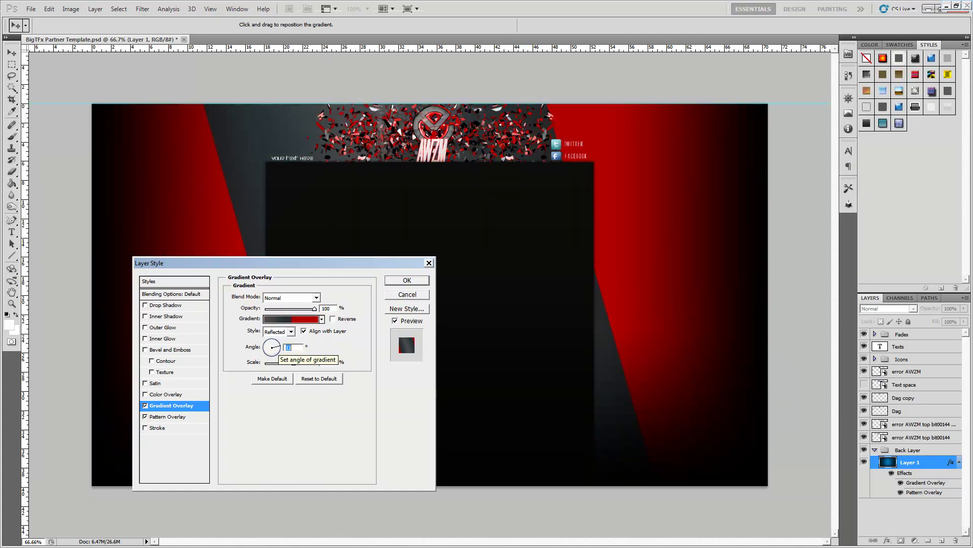
Try other gradient styles and presets for Layer 1's Gradient Overlay
{"action": "left_click", "coordinate": [278, 331]}
{"action": "left_click", "coordinate": [276, 374]}
{"action": "key", "text": "Up"}
{"action": "left_click", "coordinate": [290, 318]}
{"action": "key", "text": "Escape"}
{"action": "left_click", "coordinate": [321, 318]}
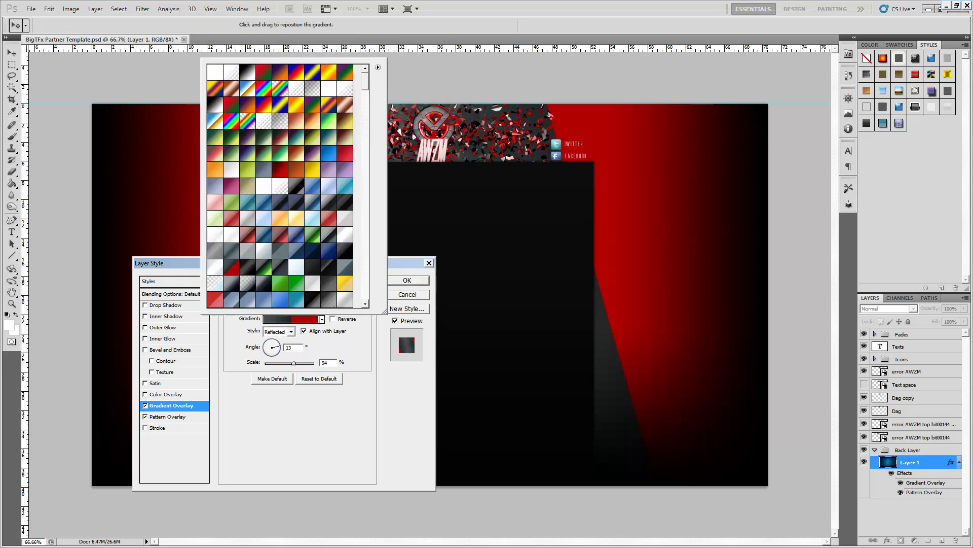
{"action": "left_click", "coordinate": [232, 171]}
{"action": "scroll", "coordinate": [231, 170], "scroll_direction": "down", "scroll_amount": 8}
{"action": "left_click", "coordinate": [231, 171]}
{"action": "key", "text": "Return"}
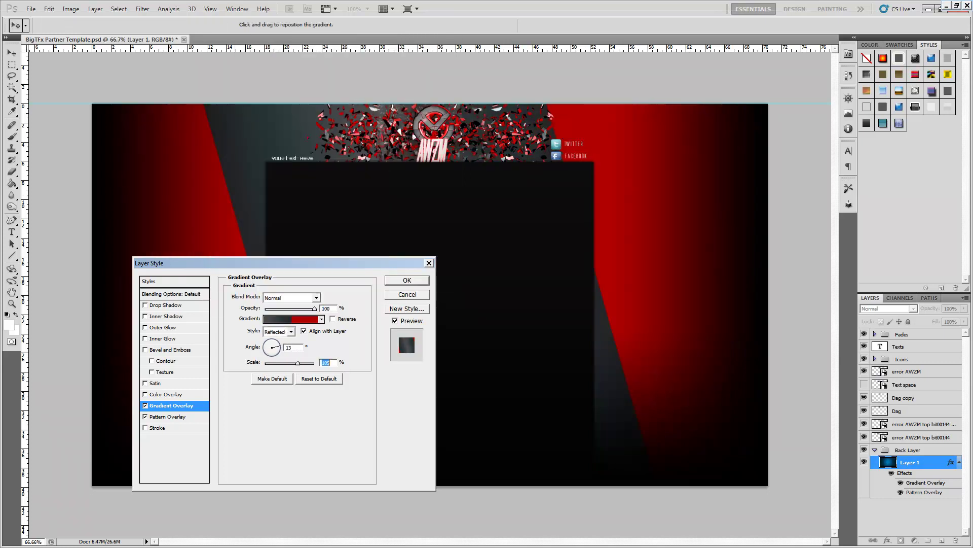
Set the gradient overlay's scale to 105% and angle to 15°, and lower its opacity
{"action": "left_click_drag", "start_coordinate": [294, 363], "coordinate": [280, 344]}
{"action": "key", "text": "Return"}
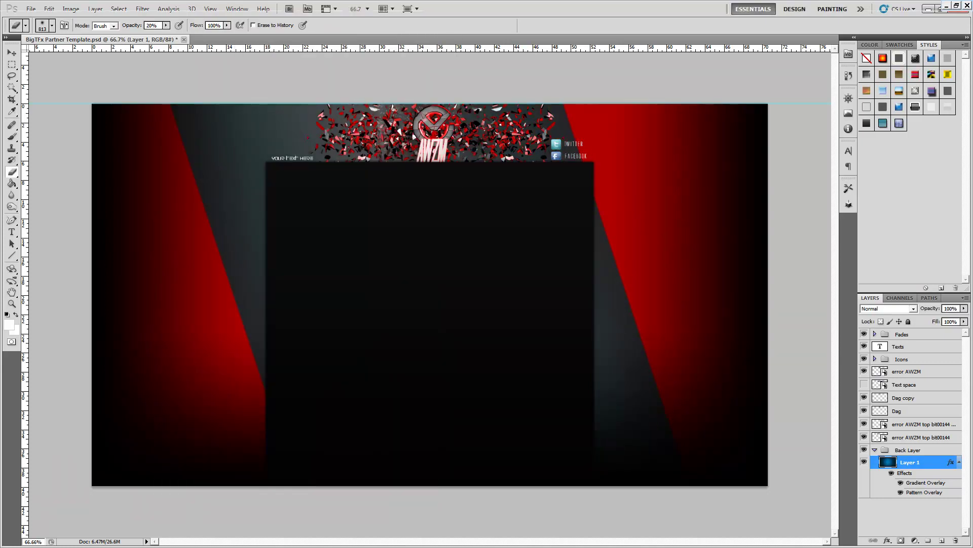
{"action": "double_click", "coordinate": [925, 482]}
{"action": "left_click_drag", "start_coordinate": [313, 309], "coordinate": [278, 309]}
Try different texture patterns for Layer 1's Pattern Overlay
{"action": "left_click", "coordinate": [170, 417]}
{"action": "left_click", "coordinate": [296, 330]}
{"action": "double_click", "coordinate": [282, 386]}
{"action": "left_click", "coordinate": [296, 330]}
{"action": "double_click", "coordinate": [282, 386]}
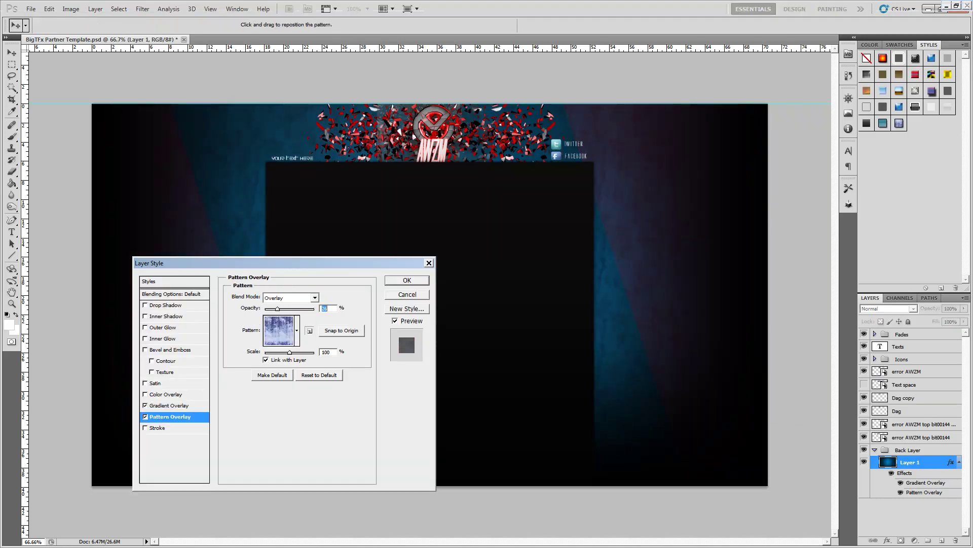
{"action": "left_click", "coordinate": [296, 330]}
{"action": "double_click", "coordinate": [282, 385]}
{"action": "left_click", "coordinate": [314, 297]}
{"action": "left_click", "coordinate": [314, 298]}
Switch Layer 1's Gradient Overlay to a pinkish-red gradient preset
{"action": "left_click", "coordinate": [171, 406]}
{"action": "left_click", "coordinate": [322, 319]}
{"action": "double_click", "coordinate": [247, 136]}
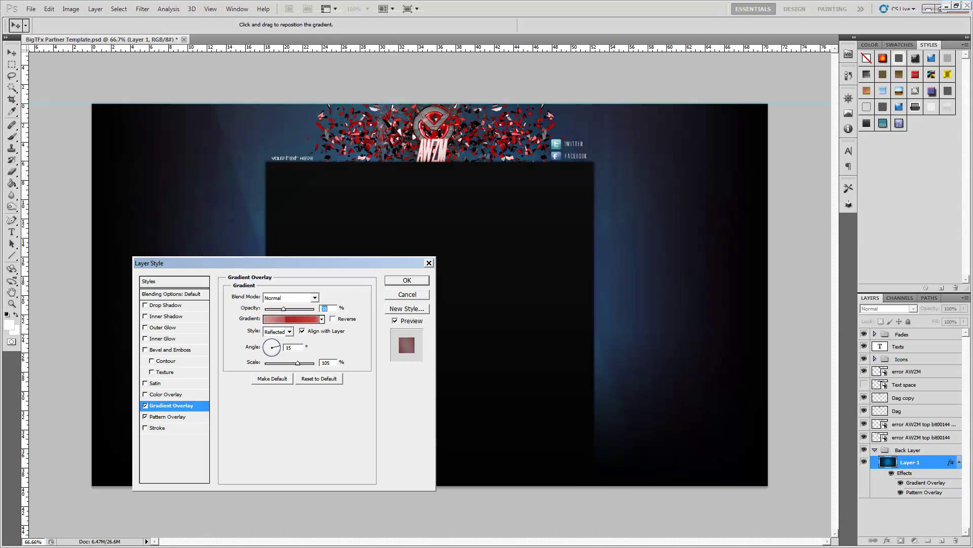
Try a dark red gradient preset for Layer 1's Gradient Overlay with Multiply and other blend modes
{"action": "left_click", "coordinate": [322, 319]}
{"action": "left_click", "coordinate": [231, 121]}
{"action": "scroll", "coordinate": [280, 185], "scroll_direction": "down", "scroll_amount": 5}
{"action": "double_click", "coordinate": [312, 112]}
{"action": "left_click", "coordinate": [314, 297]}
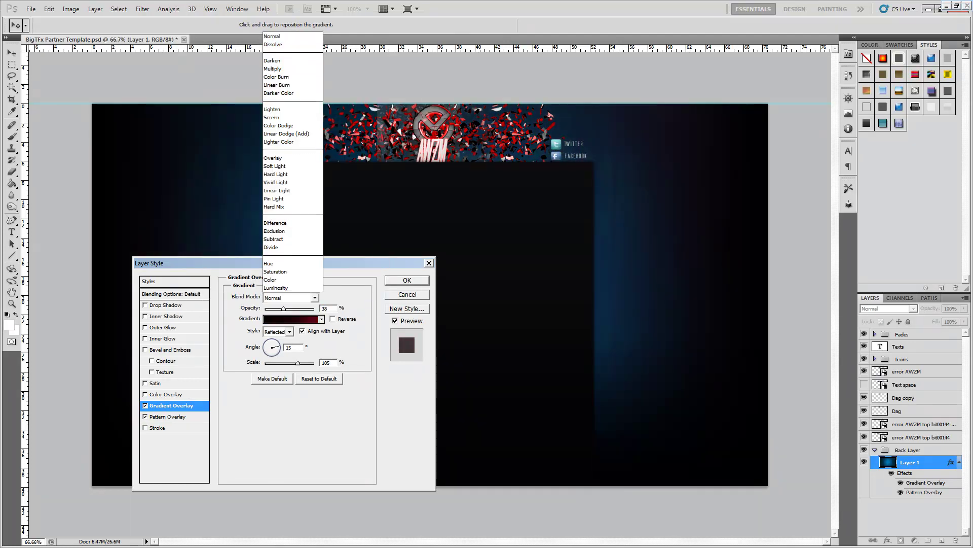
{"action": "left_click", "coordinate": [274, 69]}
{"action": "left_click", "coordinate": [314, 298]}
{"action": "left_click", "coordinate": [274, 107]}
{"action": "left_click", "coordinate": [314, 298]}
{"action": "left_click", "coordinate": [274, 69]}
{"action": "left_click", "coordinate": [314, 298]}
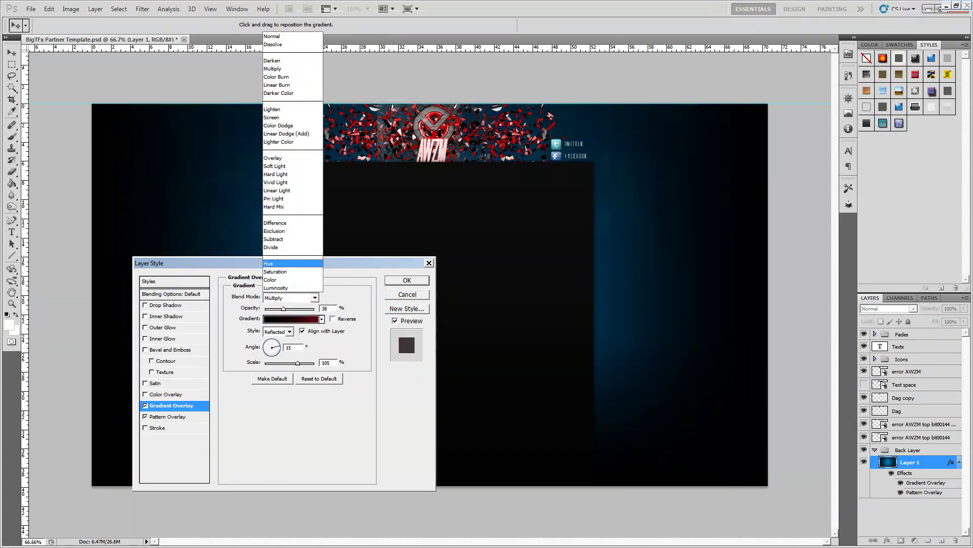
{"action": "left_click", "coordinate": [276, 224]}
Try a bright red gradient preset for the Gradient Overlay with Normal and another blend mode
{"action": "left_click", "coordinate": [292, 319]}
{"action": "left_click", "coordinate": [430, 72]}
{"action": "left_click", "coordinate": [321, 318]}
{"action": "double_click", "coordinate": [280, 152]}
{"action": "left_click", "coordinate": [315, 298]}
{"action": "left_click", "coordinate": [273, 37]}
{"action": "left_click", "coordinate": [314, 298]}
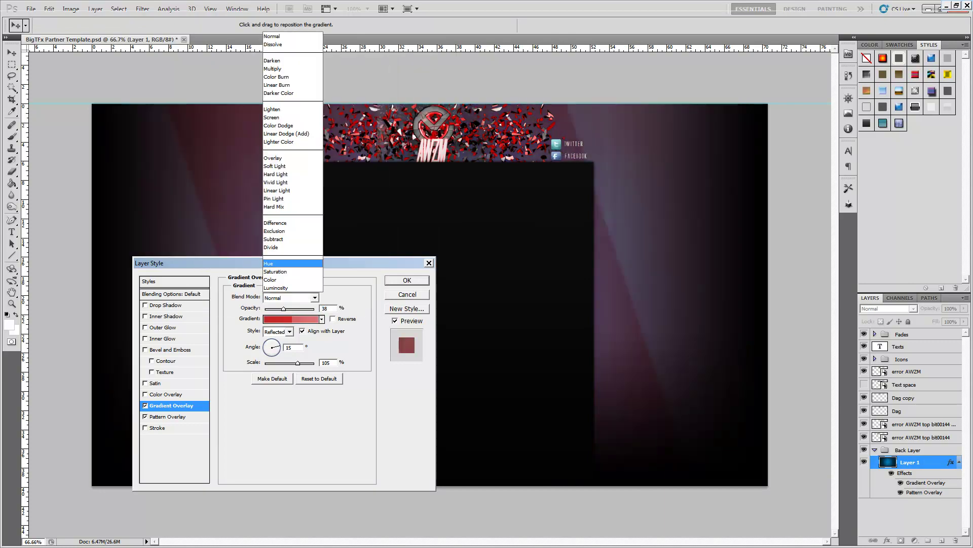
{"action": "left_click", "coordinate": [276, 223]}
Apply a dark grey-to-black gradient preset, and set the overlay's style to Linear and blend mode to Linear Light
{"action": "left_click", "coordinate": [291, 319]}
{"action": "left_click", "coordinate": [430, 72]}
{"action": "left_click", "coordinate": [322, 319]}
{"action": "left_click", "coordinate": [231, 97]}
{"action": "scroll", "coordinate": [280, 185], "scroll_direction": "up", "scroll_amount": 5}
{"action": "double_click", "coordinate": [253, 287]}
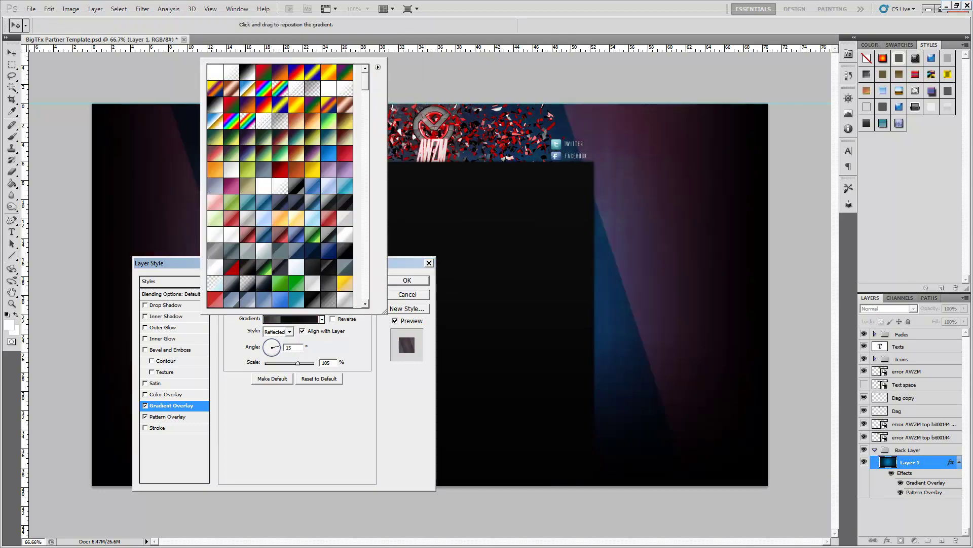
{"action": "left_click", "coordinate": [289, 331]}
{"action": "left_click", "coordinate": [273, 341]}
{"action": "left_click", "coordinate": [314, 297]}
{"action": "left_click", "coordinate": [278, 190]}
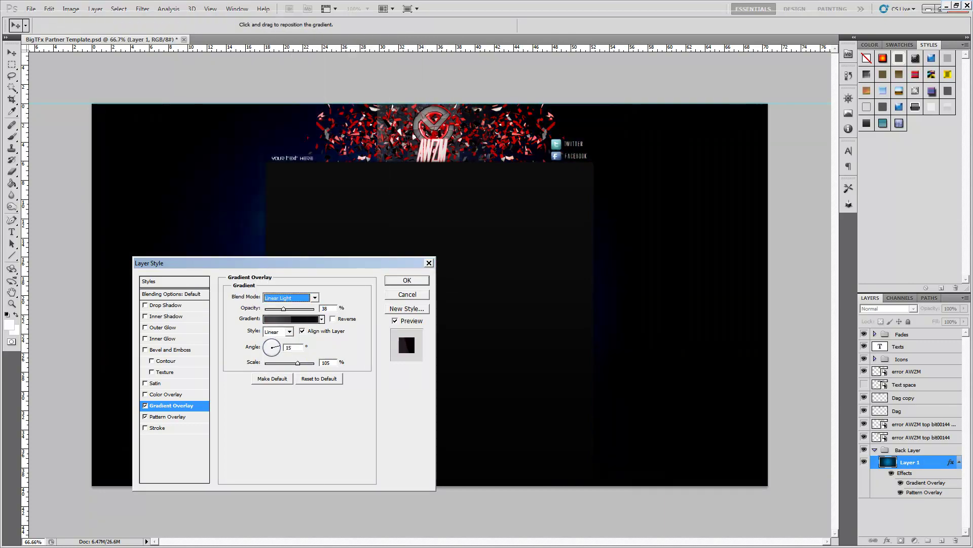
Apply a bright red gradient preset to the Gradient Overlay and set its angle to 105°
{"action": "left_click", "coordinate": [321, 318]}
{"action": "double_click", "coordinate": [280, 152]}
{"action": "left_click", "coordinate": [321, 319]}
{"action": "double_click", "coordinate": [243, 294]}
{"action": "left_click", "coordinate": [270, 339]}
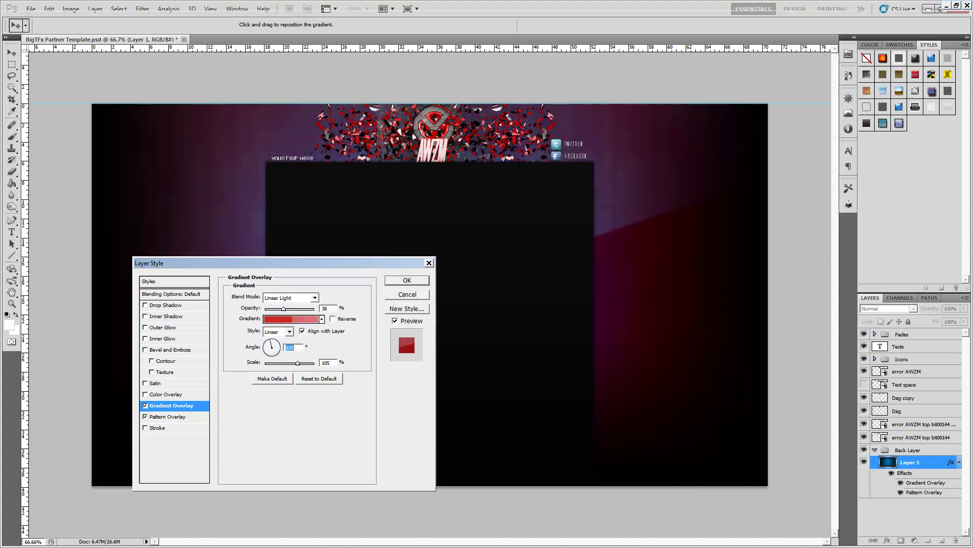
Set the Gradient Overlay's opacity to 52%, angle to 54° and scale to 10%
{"action": "key", "text": "Down"}
{"action": "key", "text": "Down"}
{"action": "key", "text": "Down"}
{"action": "key", "text": "Down"}
{"action": "key", "text": "Down"}
{"action": "key", "text": "Down"}
{"action": "key", "text": "Down"}
{"action": "key", "text": "Down"}
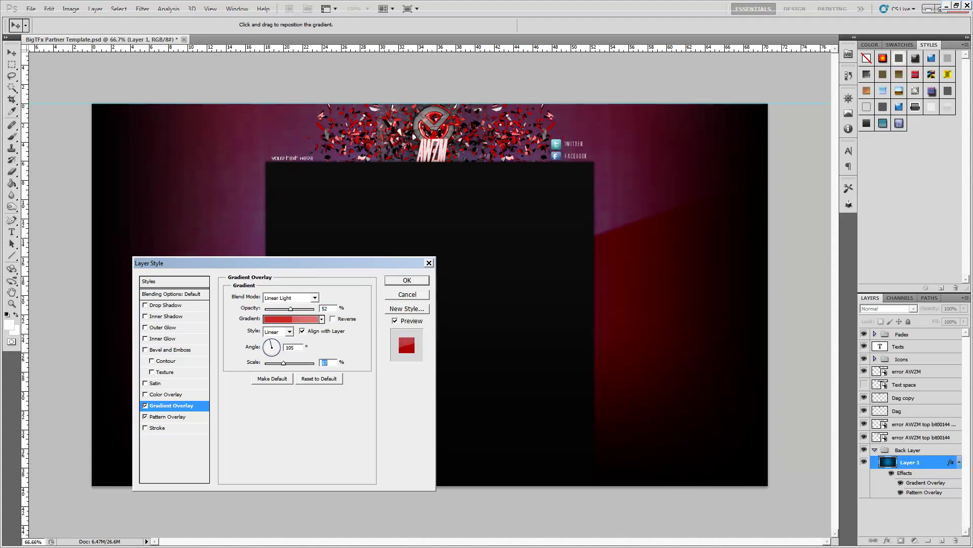
{"action": "left_click_drag", "start_coordinate": [283, 363], "coordinate": [276, 340]}
{"action": "key", "text": "Return"}
Switch Layer 1's Gradient Overlay to a crimson gradient preset
{"action": "double_click", "coordinate": [925, 482]}
{"action": "left_click", "coordinate": [322, 319]}
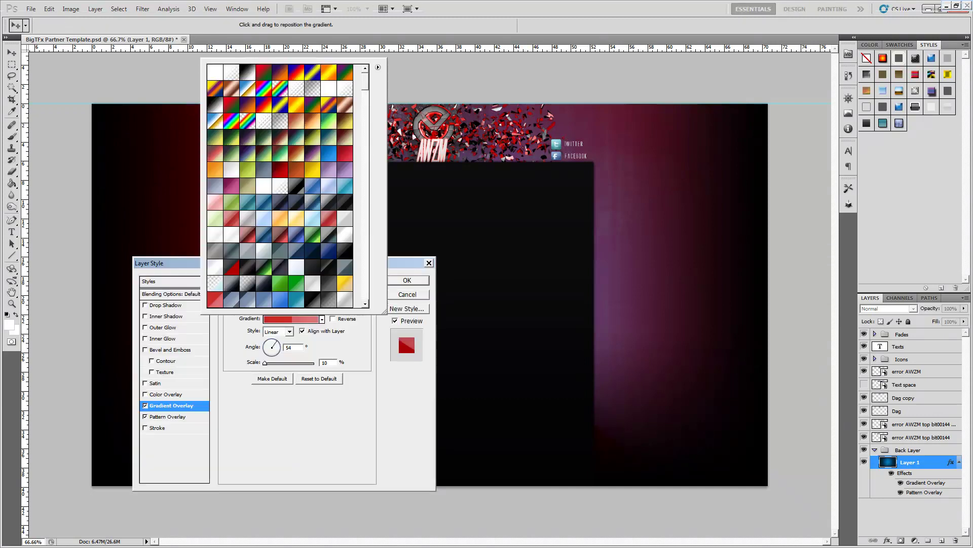
{"action": "left_click", "coordinate": [345, 153]}
{"action": "key", "text": "Return"}
{"action": "key", "text": "Return"}
Try the Eraser on the Dag copy and Dag layers, and undo the latest edits
{"action": "key", "text": "e"}
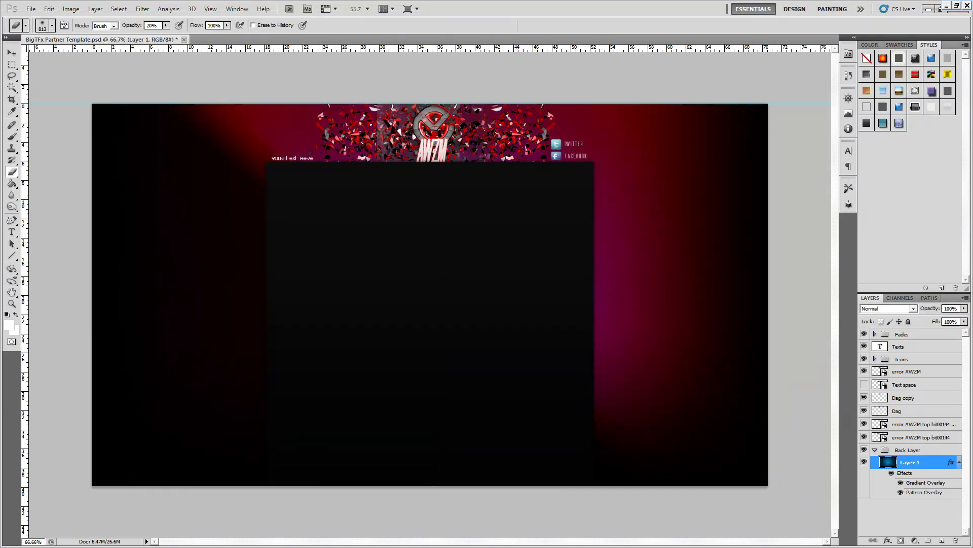
{"action": "left_click", "coordinate": [904, 397]}
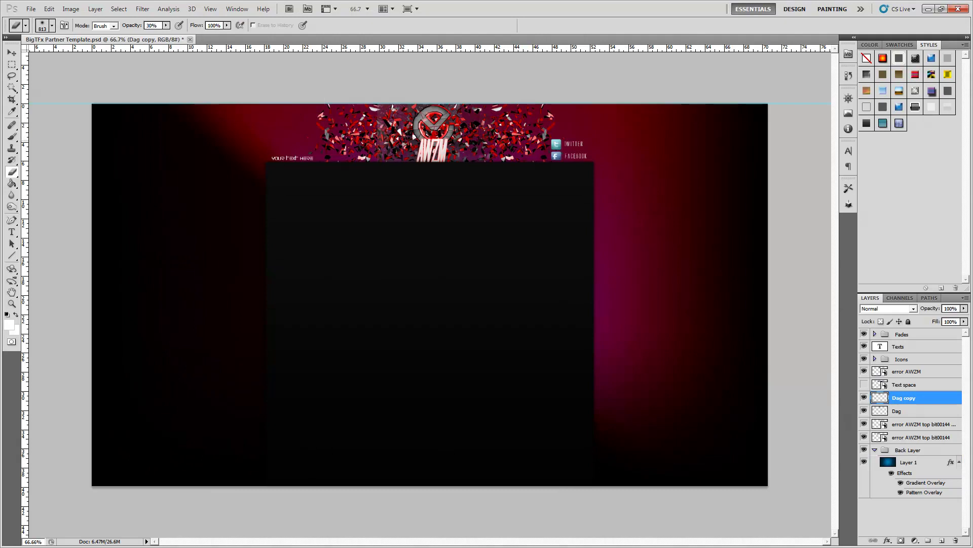
{"action": "left_click", "coordinate": [904, 411]}
{"action": "key", "text": "alt+bracketright"}
{"action": "key", "text": "m"}
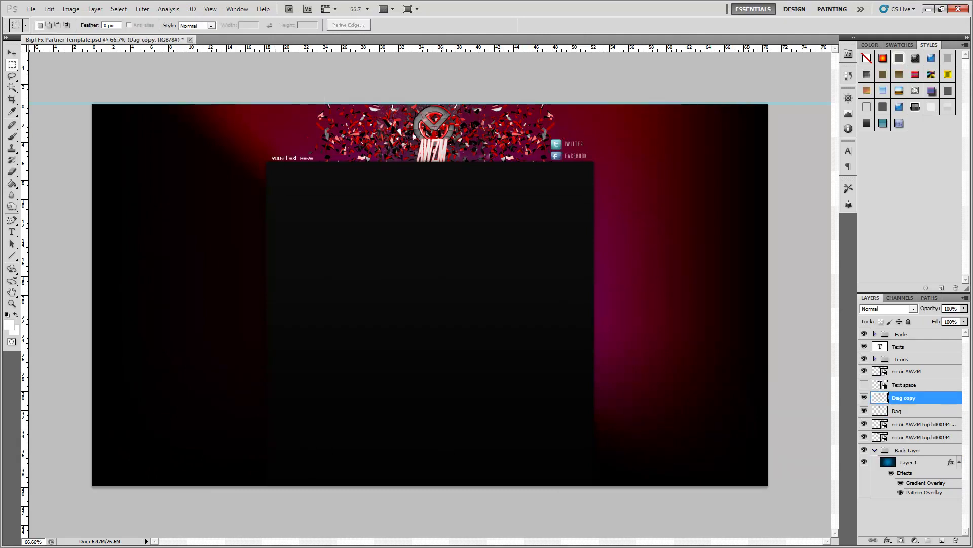
{"action": "key", "text": "ctrl+alt+z"}
{"action": "key", "text": "ctrl+alt+z"}
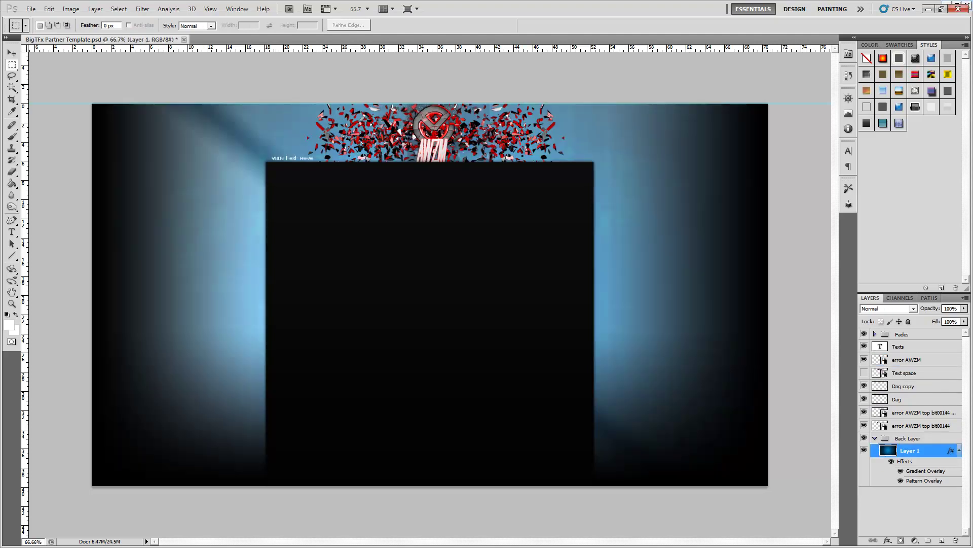
Select the Dag layer and set the Eraser's brush size to 349 px
{"action": "left_click", "coordinate": [904, 385]}
{"action": "left_click", "coordinate": [897, 399]}
{"action": "key", "text": "e"}
{"action": "left_click", "coordinate": [51, 25]}
{"action": "key", "text": "Return"}
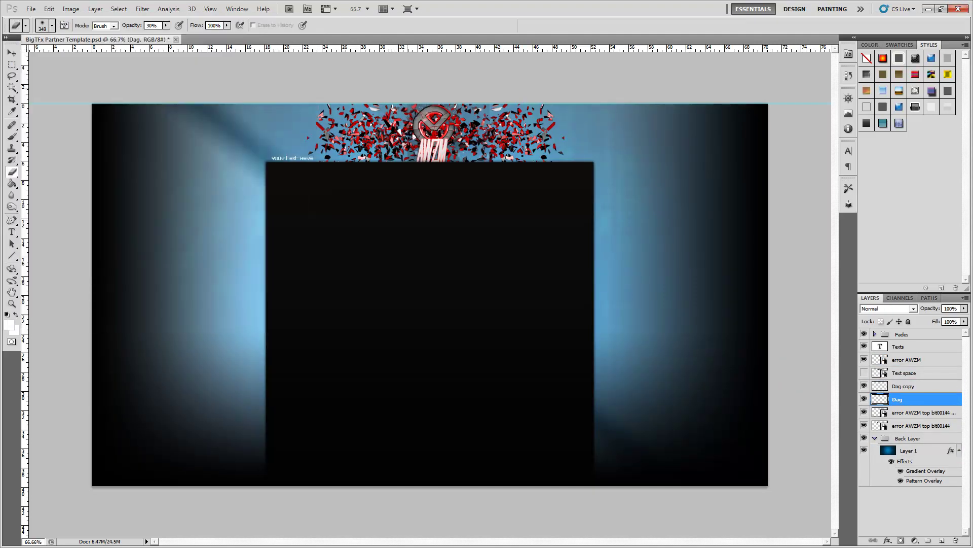
{"action": "key", "text": "v"}
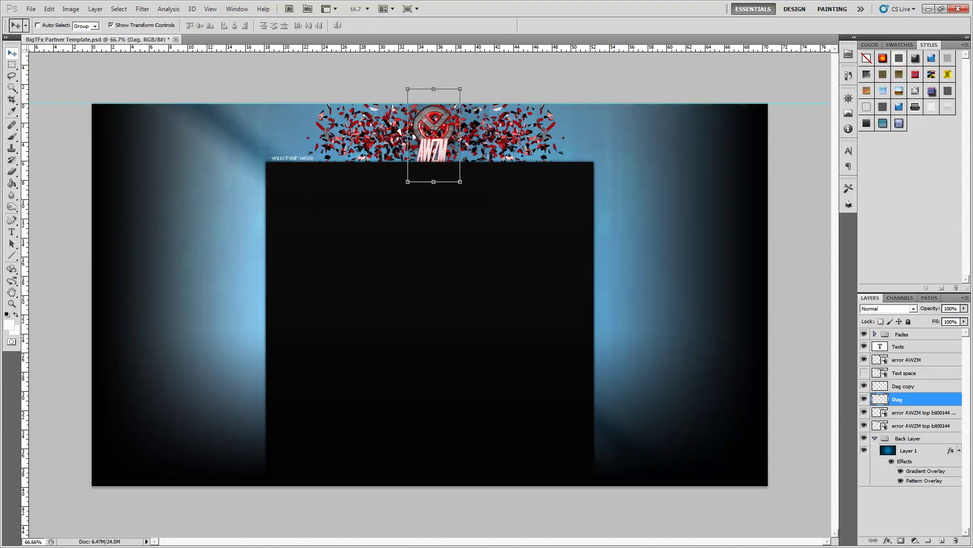
{"action": "key", "text": "m"}
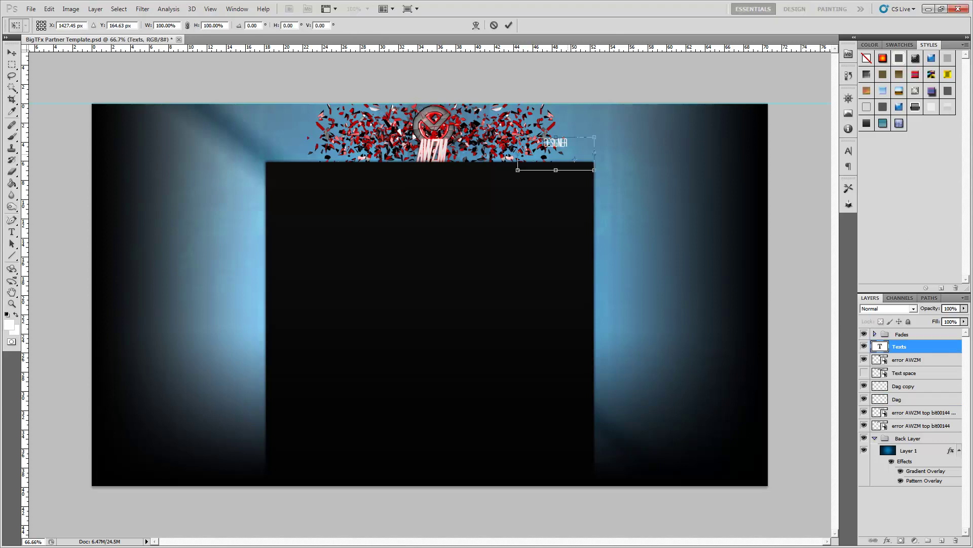
Place the DESIGNER text beside the header's right shards and add a duplicate above it reading ERROR CLAN
{"action": "left_click_drag", "start_coordinate": [568, 154], "coordinate": [573, 127]}
{"action": "key", "text": "Return"}
{"action": "right_click", "coordinate": [907, 347]}
{"action": "left_click", "coordinate": [912, 104]}
{"action": "key", "text": "Return"}
{"action": "double_click", "coordinate": [879, 348]}
{"action": "type", "text": "ERROR CLAN"}
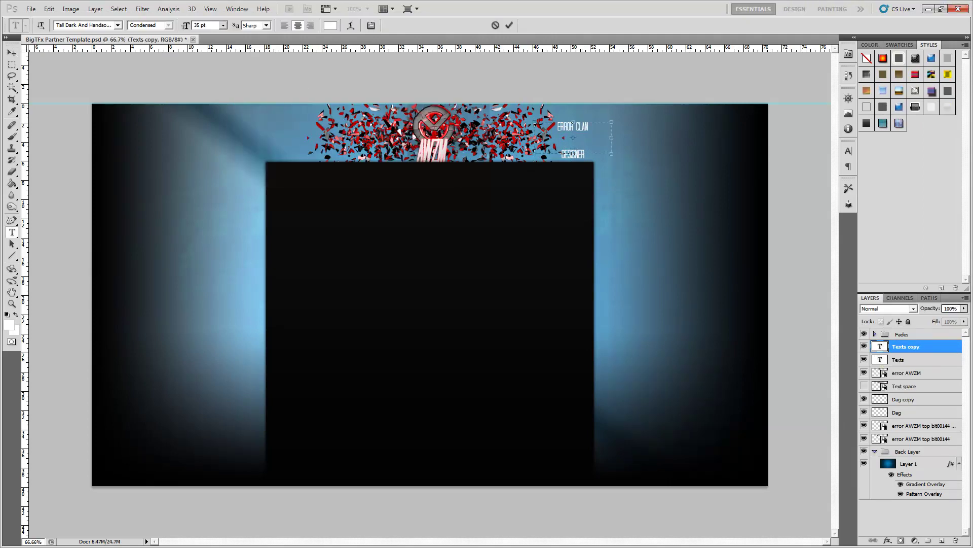
{"action": "key", "text": "ctrl+Return"}
Duplicate the ERROR CLAN text, place the copy on the header's opposite side and change it to ROSTER
{"action": "key", "text": "v"}
{"action": "key", "text": "ctrl+j"}
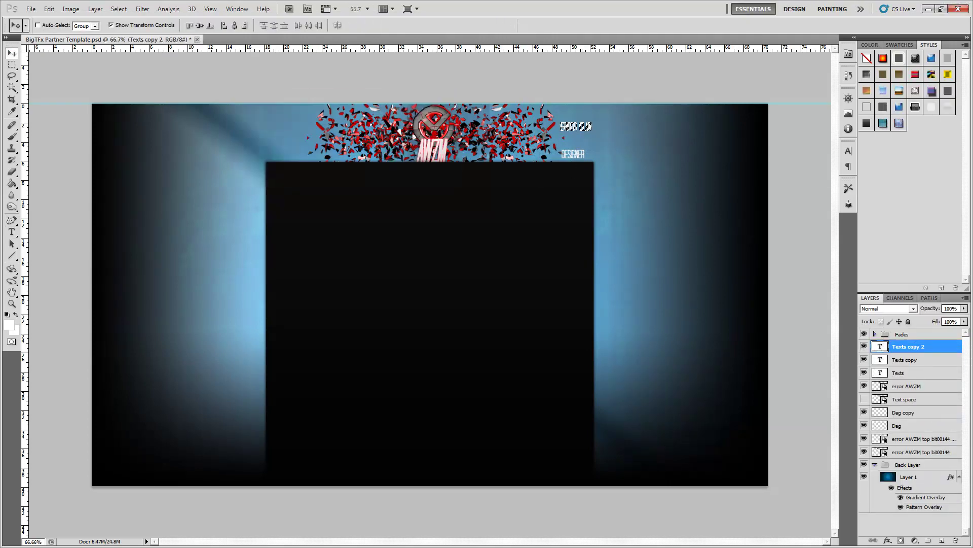
{"action": "left_click_drag", "start_coordinate": [613, 137], "coordinate": [310, 137]}
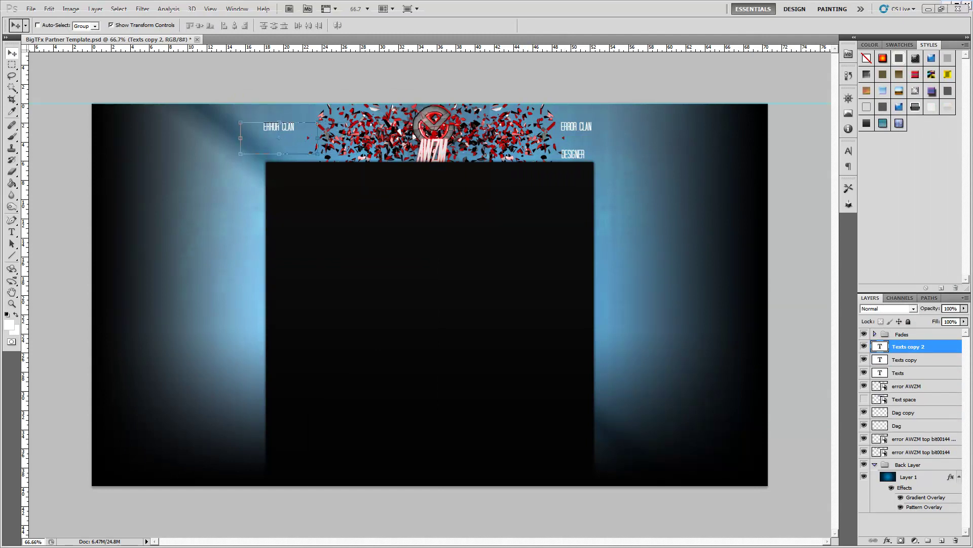
{"action": "key", "text": "r"}
{"action": "double_click", "coordinate": [880, 346]}
{"action": "type", "text": "BIGTFX"}
{"action": "key", "text": "ctrl+Return"}
{"action": "key", "text": "v"}
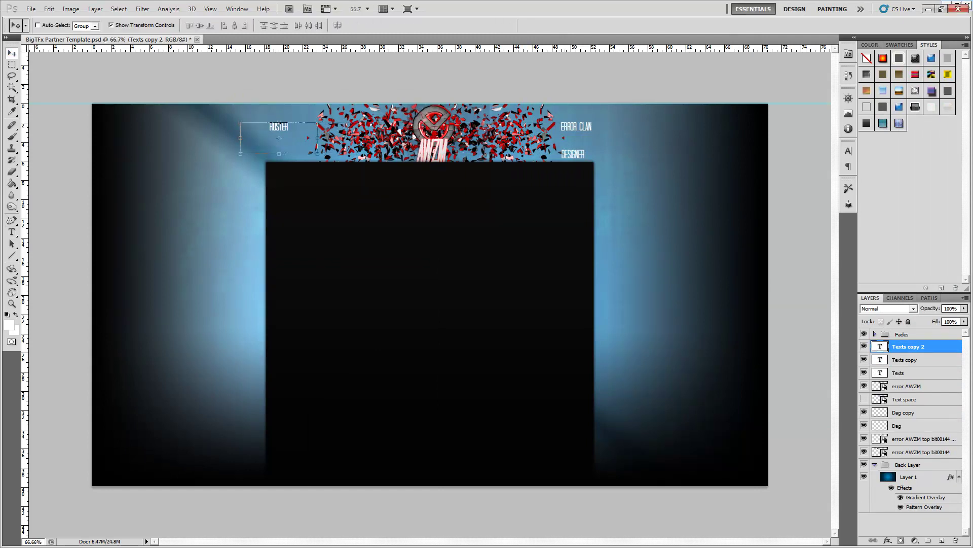
Duplicate the ROSTER text, place the copy beneath it and change it to OTHER CHANNEL?
{"action": "right_click", "coordinate": [913, 348]}
{"action": "left_click", "coordinate": [896, 372]}
{"action": "key", "text": "Return"}
{"action": "left_click_drag", "start_coordinate": [284, 134], "coordinate": [284, 162]}
{"action": "double_click", "coordinate": [880, 346]}
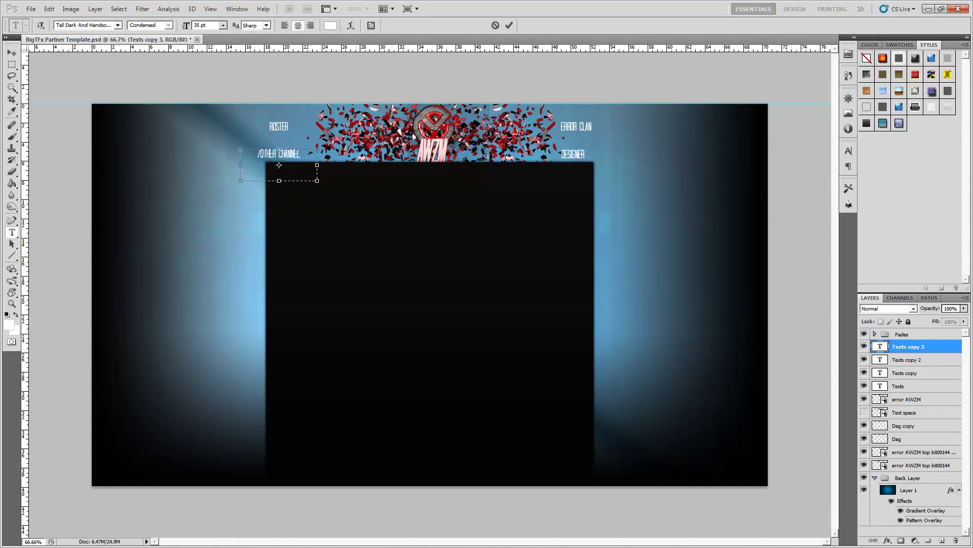
{"action": "left_click_drag", "start_coordinate": [317, 165], "coordinate": [327, 164]}
{"action": "key", "text": "Delete"}
{"action": "type", "text": "OT"}
{"action": "key", "text": "ctrl+Return"}
{"action": "key", "text": "v"}
Draw a white 0.05 cm line under ROSTER just above the Text space layer and give it a drop shadow
{"action": "left_click", "coordinate": [915, 386]}
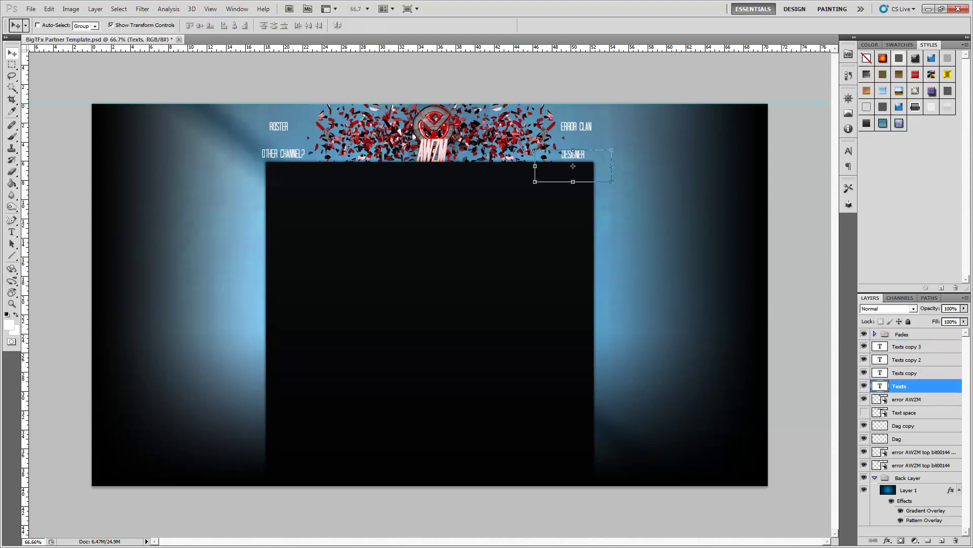
{"action": "left_click", "coordinate": [915, 412]}
{"action": "right_click", "coordinate": [12, 255]}
{"action": "left_click", "coordinate": [51, 293]}
{"action": "left_click_drag", "start_coordinate": [261, 135], "coordinate": [302, 134]}
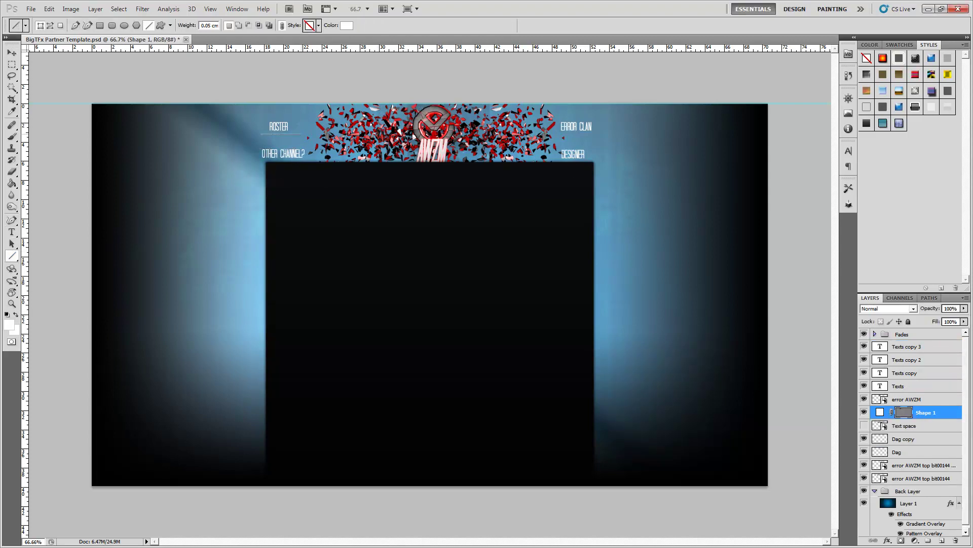
{"action": "double_click", "coordinate": [938, 412]}
{"action": "left_click", "coordinate": [142, 304]}
{"action": "key", "text": "Return"}
Duplicate the shadowed line and place the copy under OTHER CHANNEL?
{"action": "right_click", "coordinate": [931, 410]}
{"action": "left_click", "coordinate": [917, 225]}
{"action": "key", "text": "Return"}
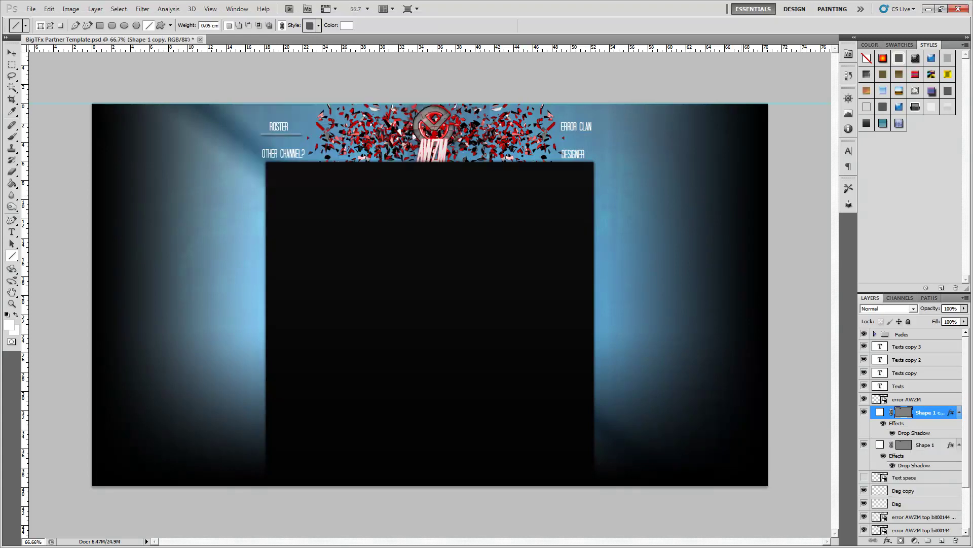
{"action": "key", "text": "v"}
{"action": "left_click_drag", "start_coordinate": [282, 135], "coordinate": [283, 159]}
{"action": "key", "text": "m"}
{"action": "key", "text": "v"}
{"action": "key", "text": "Down"}
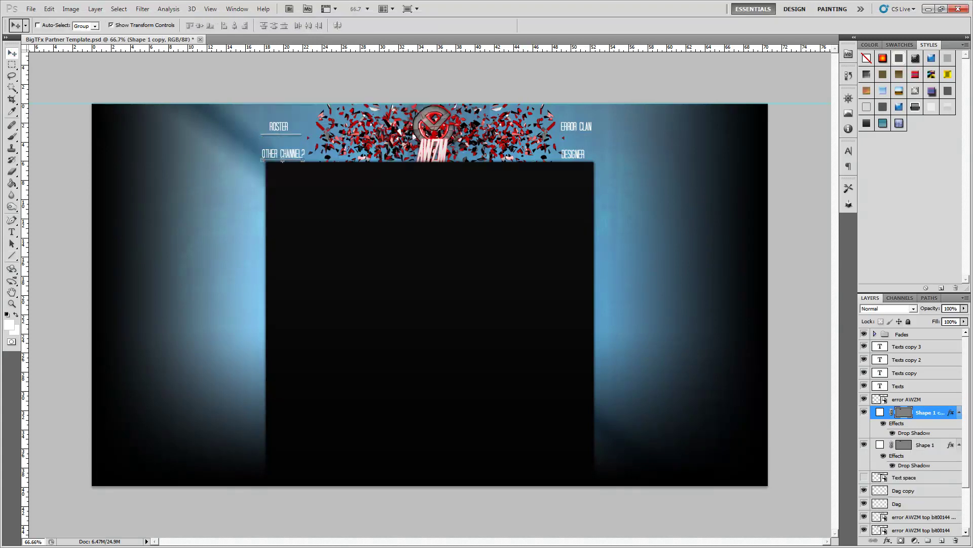
{"action": "key", "text": "m"}
Nudge the OTHER CHANNEL? and DESIGNER texts slightly upward, clear of their underlines
{"action": "left_click", "coordinate": [916, 346]}
{"action": "key", "text": "v"}
{"action": "key", "text": "Up"}
{"action": "key", "text": "Up"}
{"action": "key", "text": "Up"}
{"action": "key", "text": "Up"}
{"action": "left_click", "coordinate": [931, 412]}
{"action": "left_click", "coordinate": [916, 372]}
{"action": "left_click", "coordinate": [915, 386]}
{"action": "key", "text": "Up"}
{"action": "key", "text": "Up"}
{"action": "key", "text": "Up"}
{"action": "key", "text": "Up"}
Duplicate the line to underline DESIGNER, and add another copy under ERROR CLAN
{"action": "right_click", "coordinate": [930, 412]}
{"action": "left_click", "coordinate": [916, 225]}
{"action": "key", "text": "Return"}
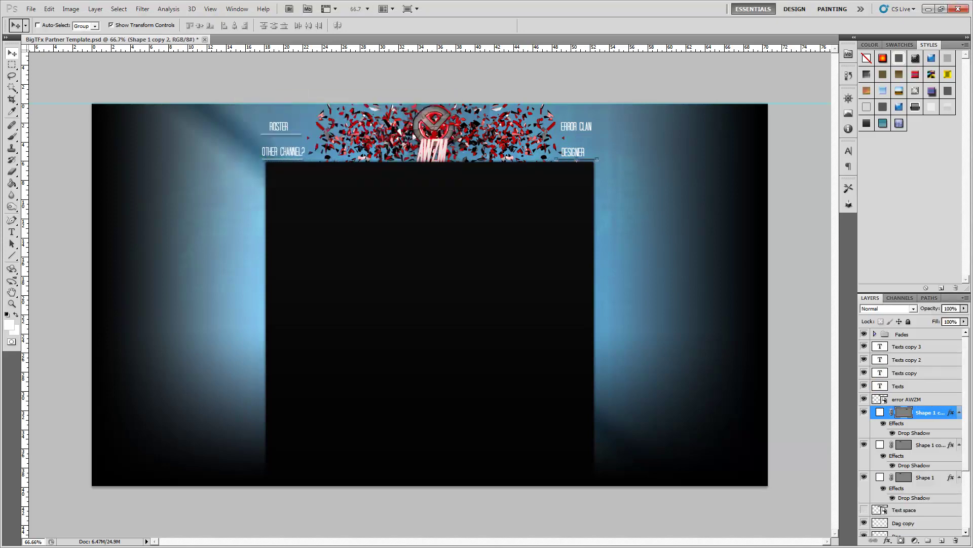
{"action": "left_click_drag", "start_coordinate": [577, 159], "coordinate": [577, 136], "text": "alt"}
{"action": "key", "text": "m"}
Enable a Satin effect on Layer 1 and bring up its Pattern Overlay settings
{"action": "scroll", "coordinate": [915, 456], "scroll_direction": "down", "scroll_amount": 4}
{"action": "double_click", "coordinate": [925, 520]}
{"action": "key", "text": "Escape"}
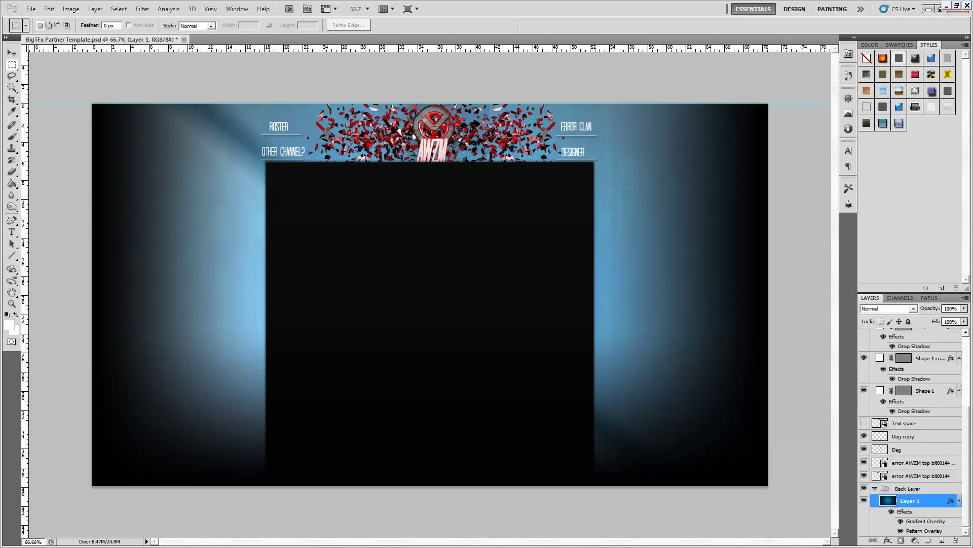
{"action": "double_click", "coordinate": [928, 500]}
{"action": "left_click", "coordinate": [155, 383]}
{"action": "left_click", "coordinate": [170, 416]}
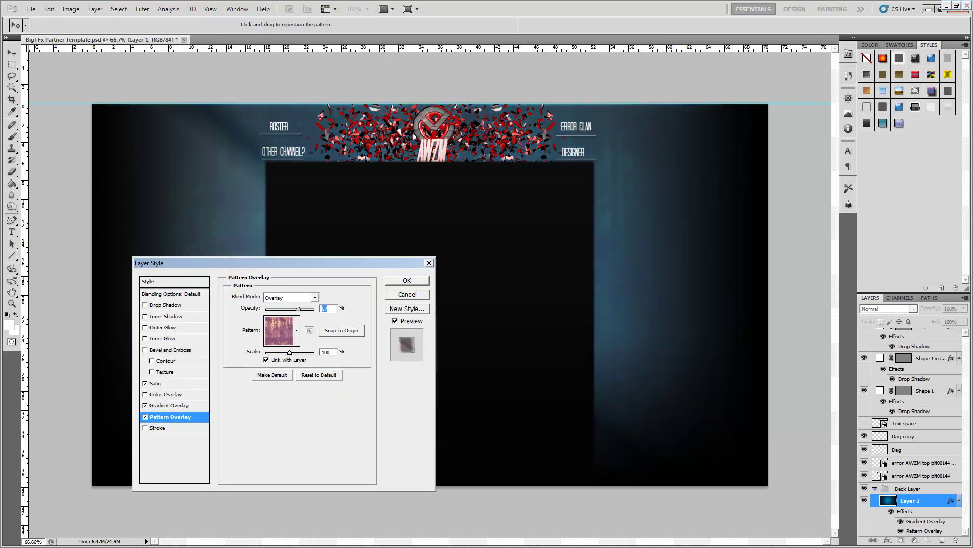
Apply a dark-to-bright red gradient preset to Layer 1's Gradient Overlay and change its blend mode
{"action": "left_click", "coordinate": [171, 406]}
{"action": "left_click", "coordinate": [321, 319]}
{"action": "left_click", "coordinate": [282, 171]}
{"action": "left_click", "coordinate": [405, 330]}
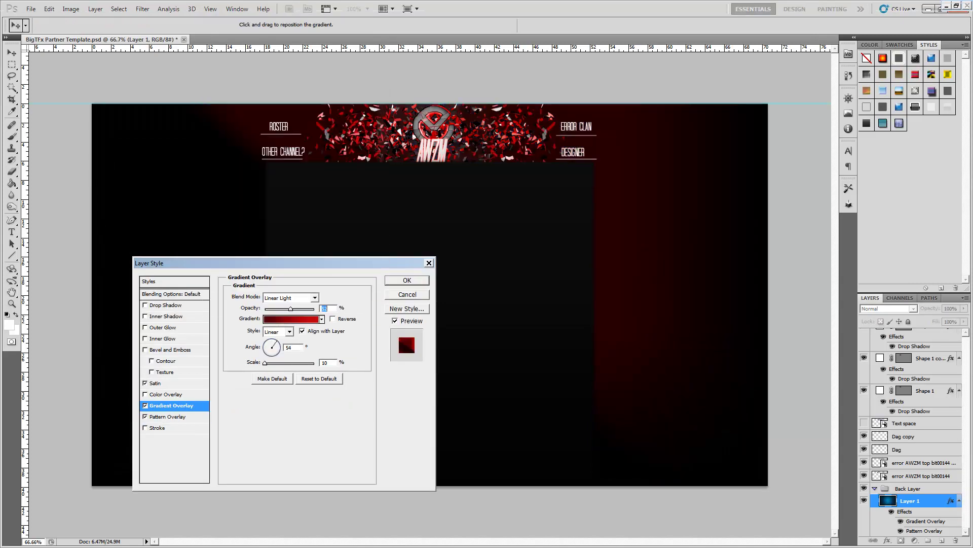
{"action": "left_click", "coordinate": [314, 297]}
{"action": "left_click", "coordinate": [286, 104]}
{"action": "left_click", "coordinate": [407, 280]}
Save the template as the Photoshop file AWZM Background on the Desktop
{"action": "left_click", "coordinate": [31, 9]}
{"action": "left_click", "coordinate": [46, 163]}
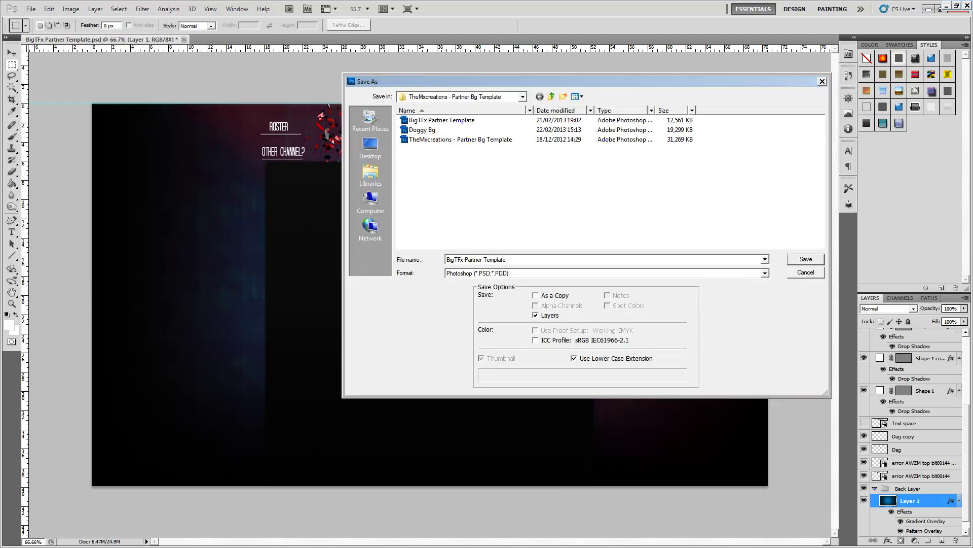
{"action": "left_click", "coordinate": [371, 147]}
{"action": "type", "text": "AVZM Background"}
{"action": "key", "text": "Return"}
{"action": "key", "text": "Return"}
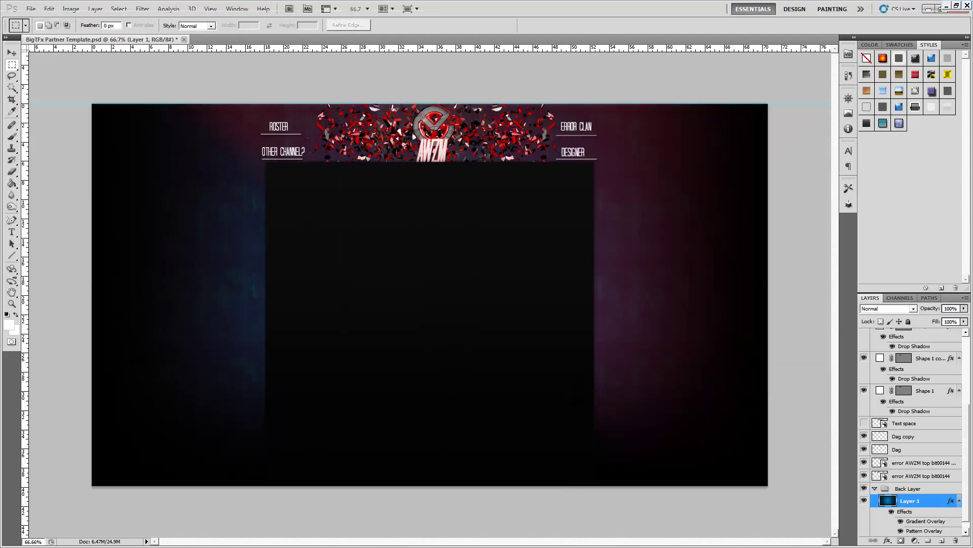
Save a TIFF version of the background to the Desktop as AWZM Background.tif
{"action": "left_click", "coordinate": [31, 8]}
{"action": "left_click", "coordinate": [45, 163]}
{"action": "left_click", "coordinate": [605, 272]}
{"action": "left_click", "coordinate": [471, 408]}
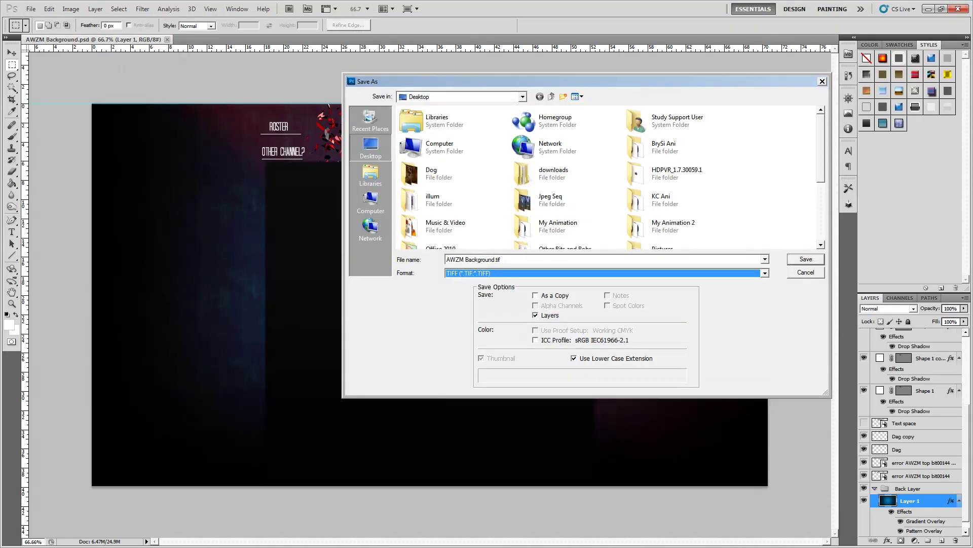
{"action": "key", "text": "Return"}
{"action": "key", "text": "Return"}
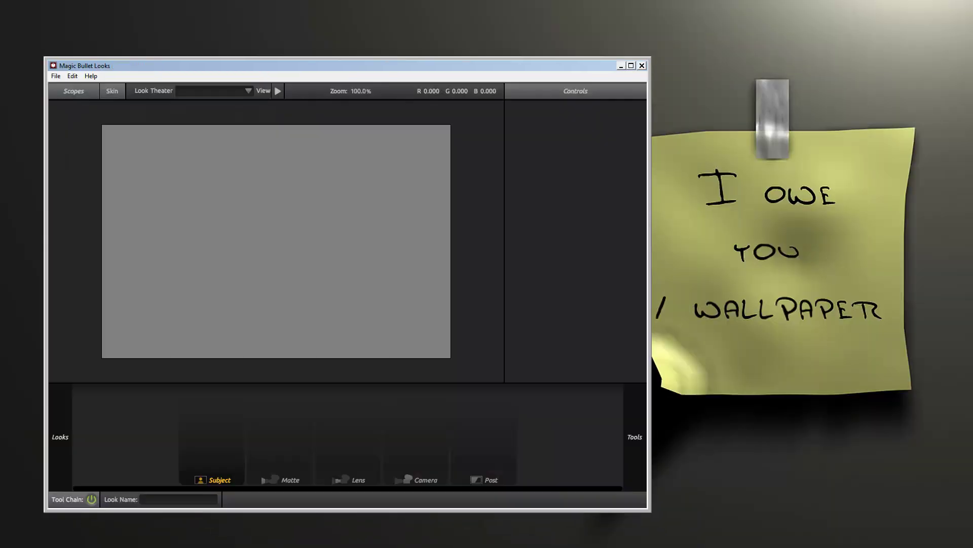
Switch to Magic Bullet Looks, open the AWZM Background TIFF from the Desktop and apply the Bump look
{"action": "left_click", "coordinate": [632, 65]}
{"action": "key", "text": "ctrl+o"}
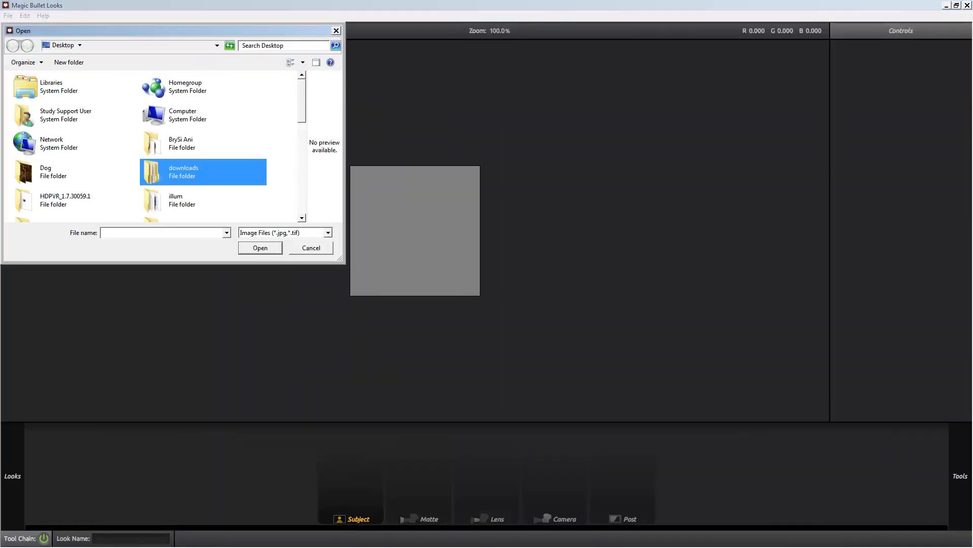
{"action": "scroll", "coordinate": [204, 147], "scroll_direction": "down", "scroll_amount": 3}
{"action": "double_click", "coordinate": [204, 172]}
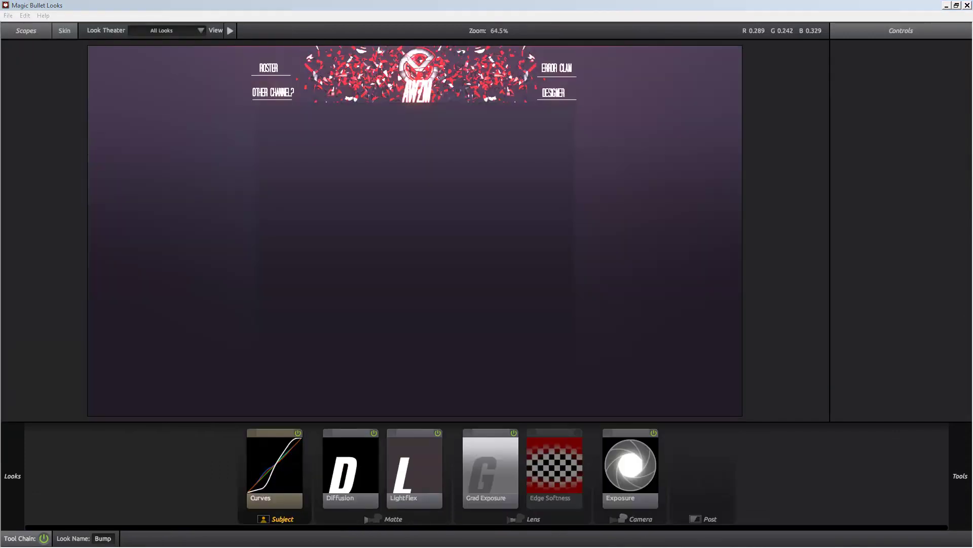
{"action": "key", "text": "Return"}
Save the graded image to the Desktop as AWZM Background_out.jpg
{"action": "key", "text": "ctrl+s"}
{"action": "type", "text": ".jpg#"}
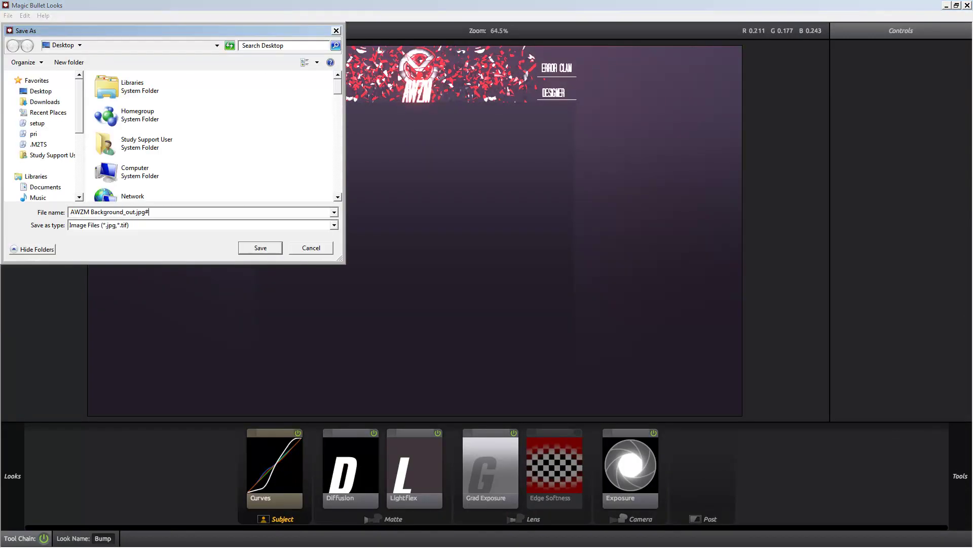
{"action": "key", "text": "Return"}
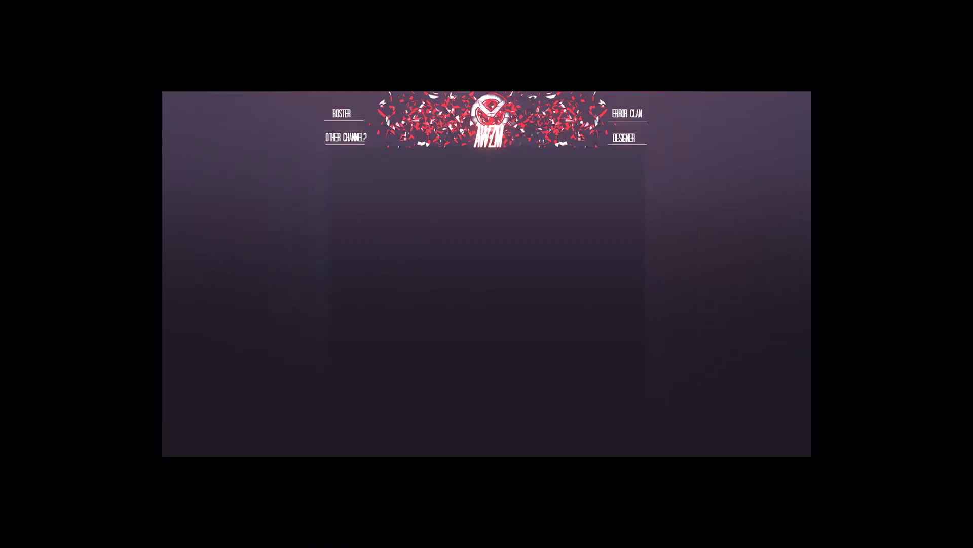